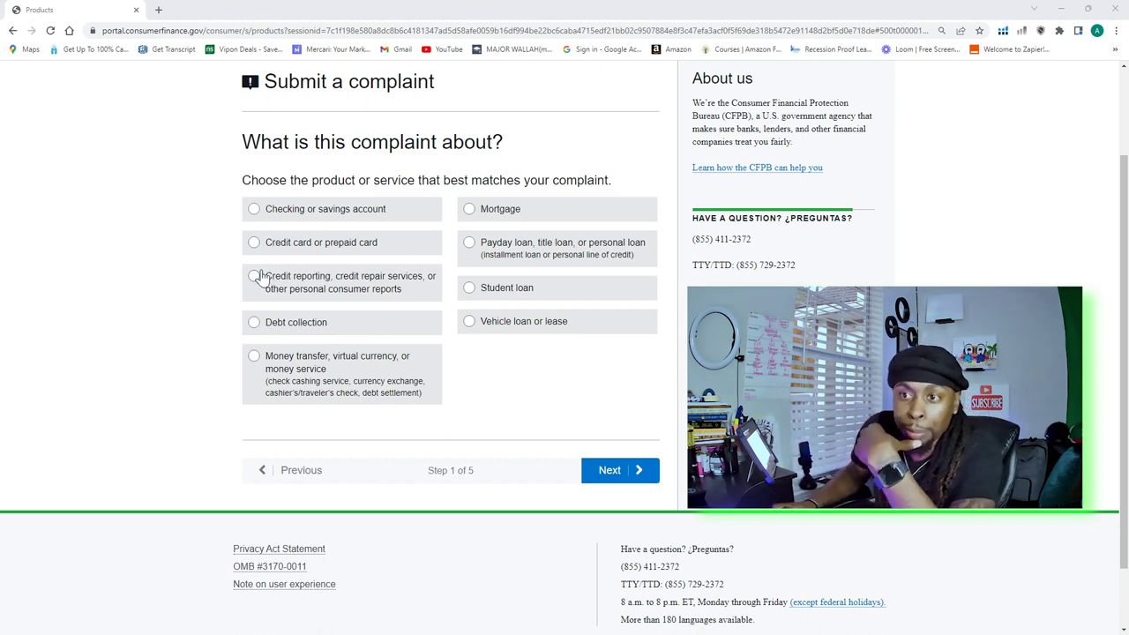
Step: Choose 'Credit reporting, credit repair services…' as the product and 'Credit reporting' as its type
{"action": "left_click", "coordinate": [254, 281]}
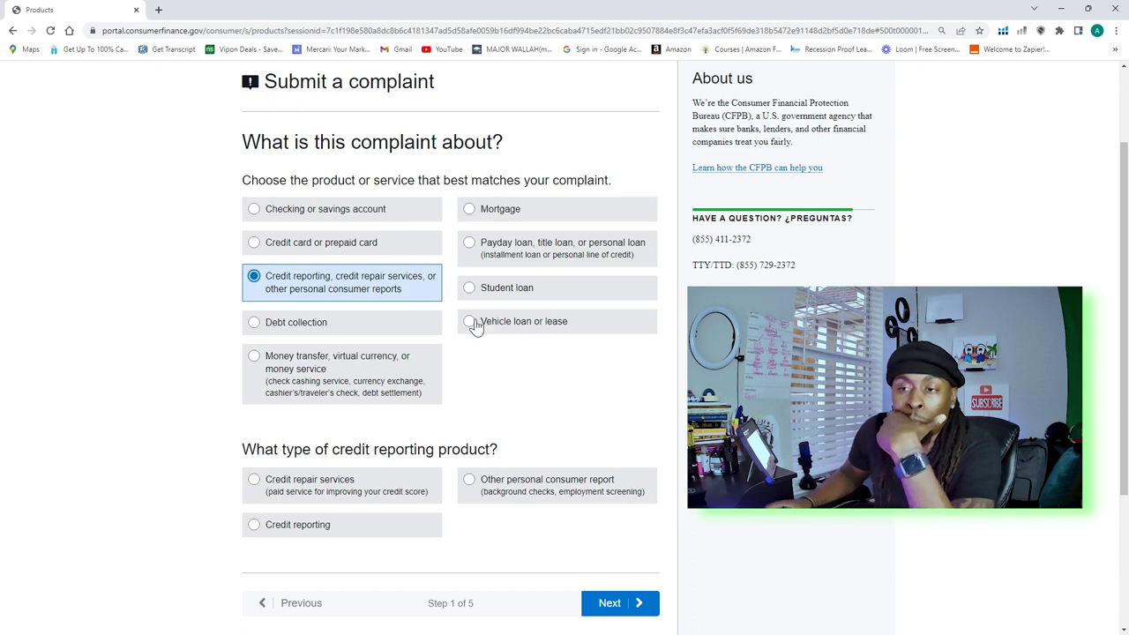
{"action": "scroll", "coordinate": [339, 353], "scroll_direction": "down", "scroll_amount": 1}
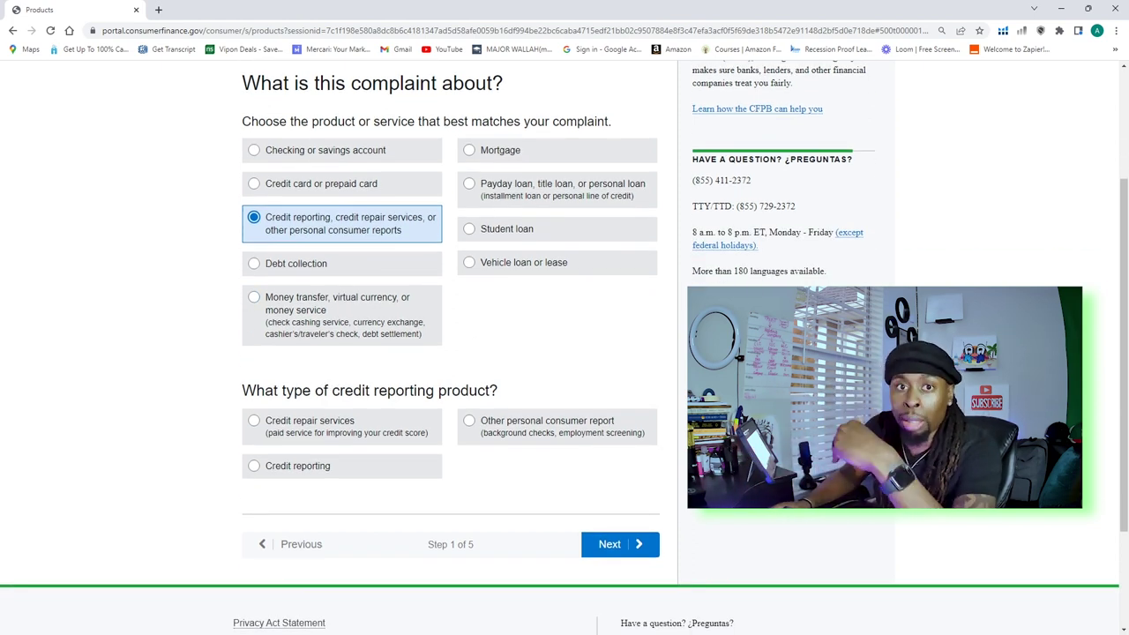
{"action": "scroll", "coordinate": [300, 447], "scroll_direction": "down", "scroll_amount": 1}
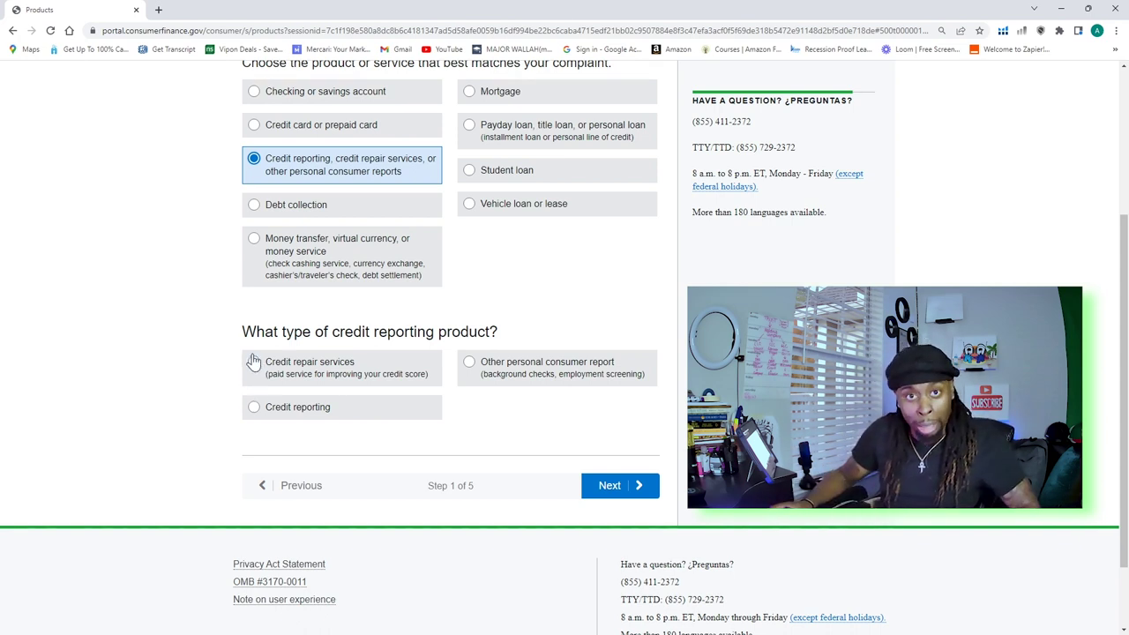
{"action": "left_click", "coordinate": [255, 411]}
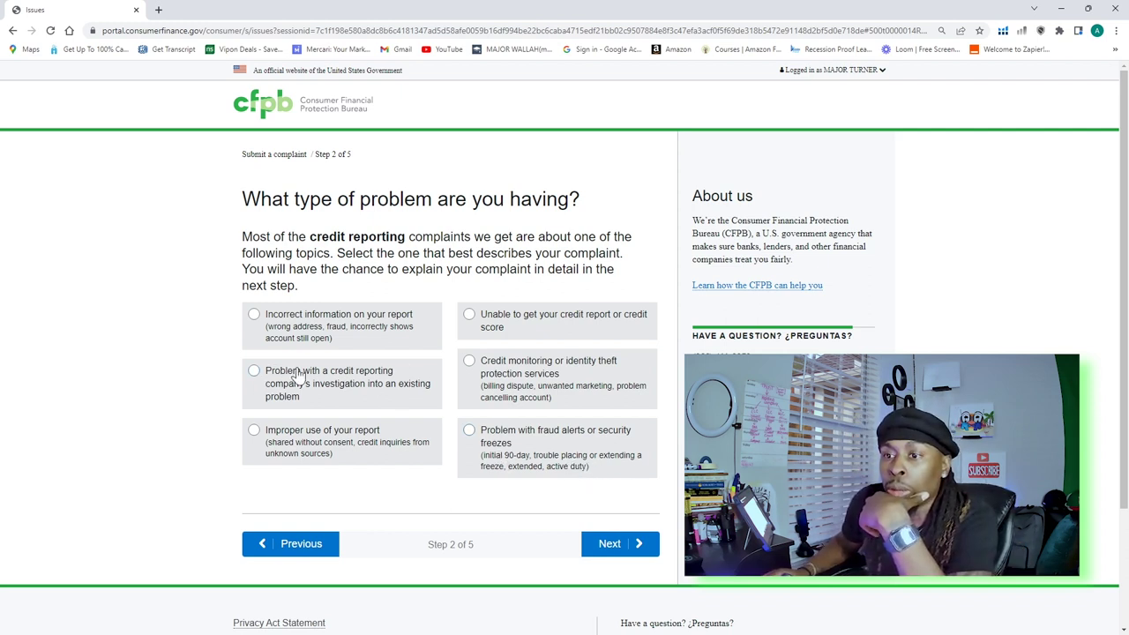
Step: Select 'Problem with a credit reporting company's investigation into an existing problem' and scroll to its follow-up question
{"action": "left_click", "coordinate": [254, 375]}
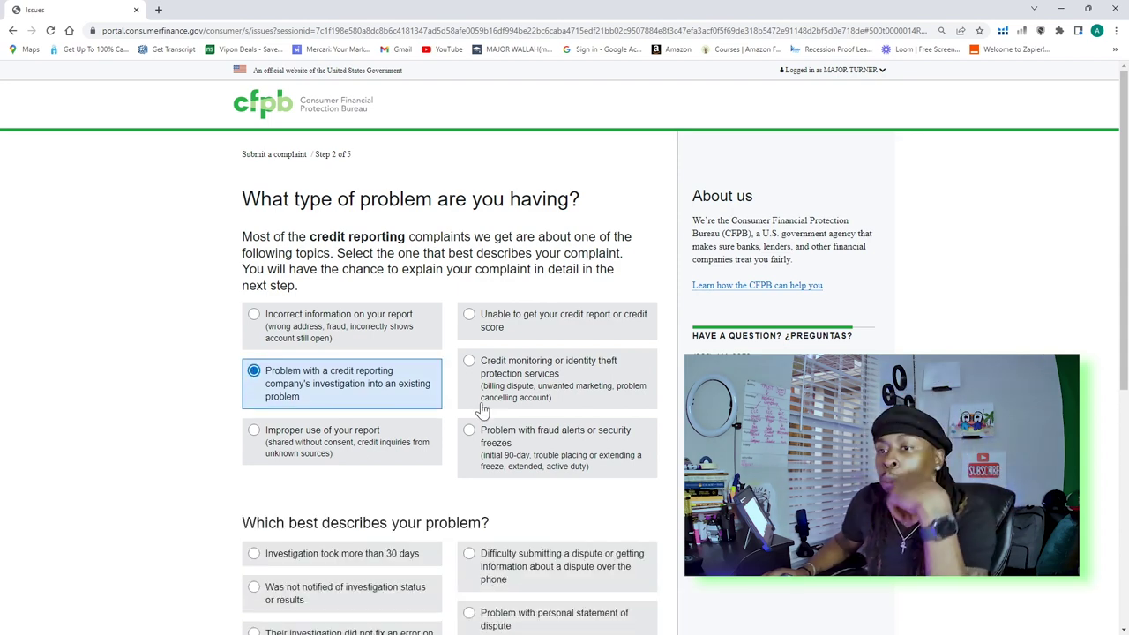
{"action": "scroll", "coordinate": [379, 353], "scroll_direction": "down", "scroll_amount": 1}
{"action": "scroll", "coordinate": [382, 357], "scroll_direction": "down", "scroll_amount": 1}
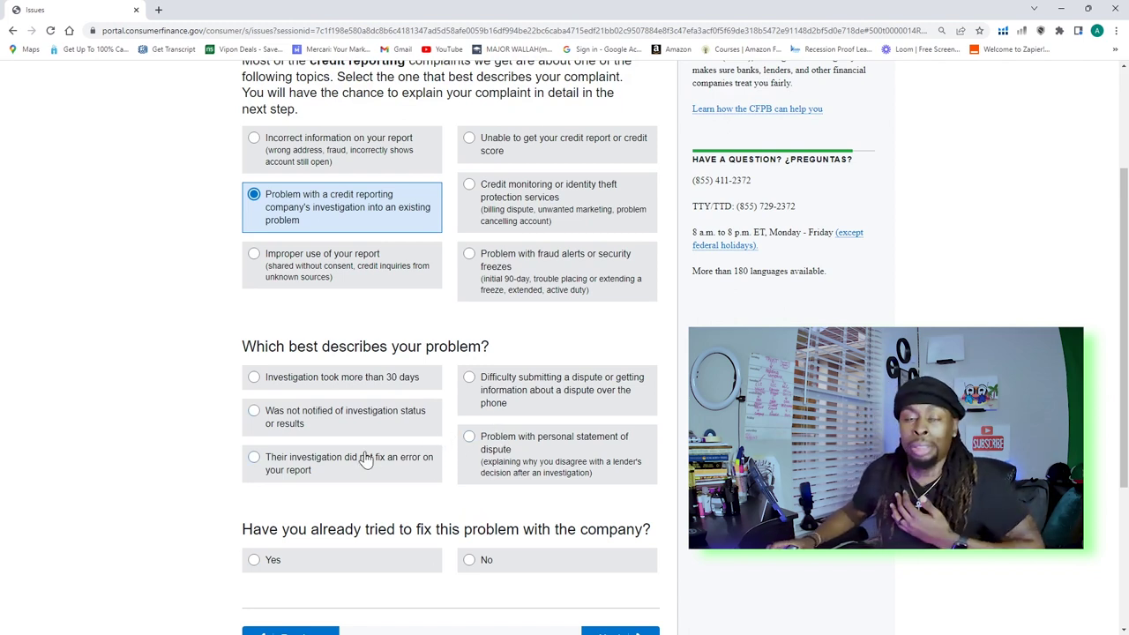
Step: Pick 'Was not notified of investigation status or results', answer Yes to prior contact, and continue
{"action": "left_click", "coordinate": [258, 418]}
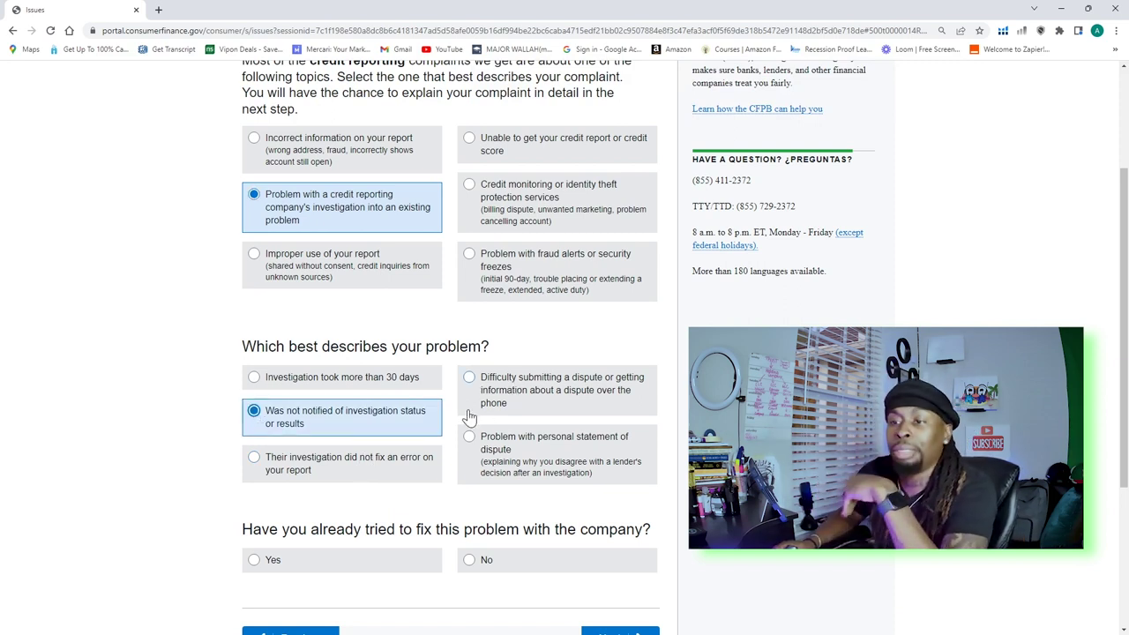
{"action": "scroll", "coordinate": [327, 466], "scroll_direction": "down", "scroll_amount": 2}
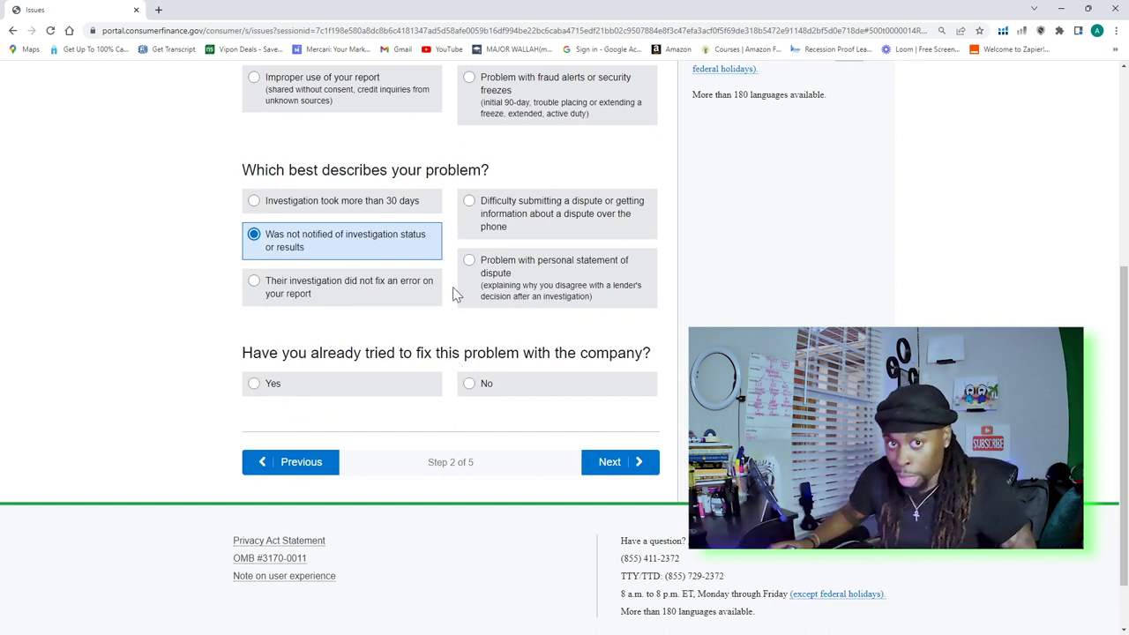
{"action": "scroll", "coordinate": [453, 291], "scroll_direction": "up", "scroll_amount": 1}
{"action": "scroll", "coordinate": [453, 319], "scroll_direction": "down", "scroll_amount": 1}
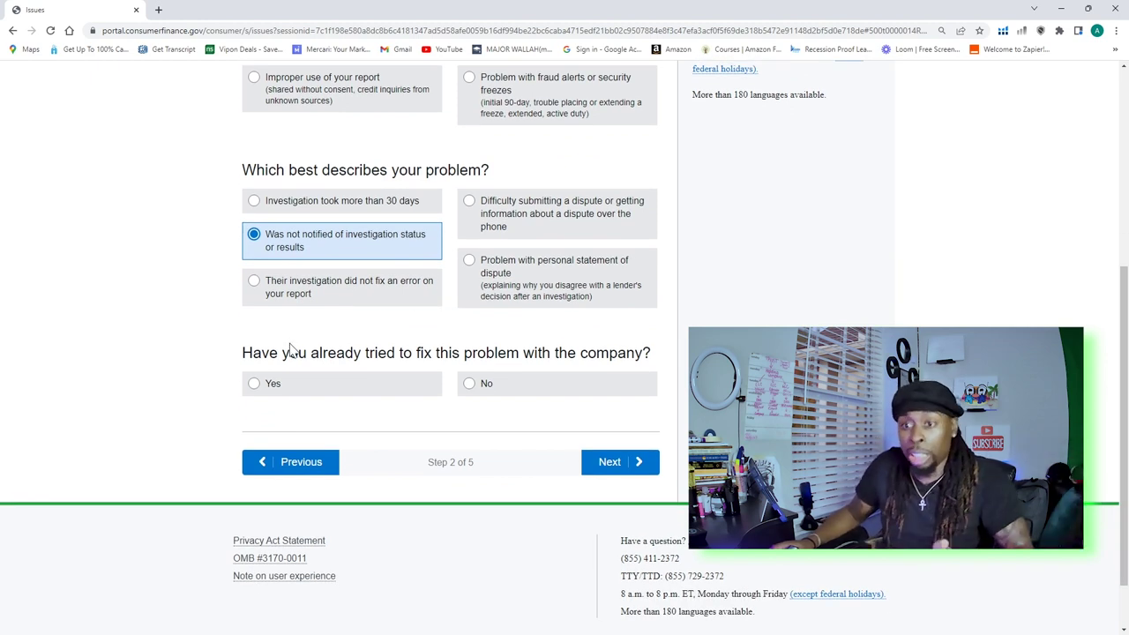
{"action": "left_click", "coordinate": [255, 385]}
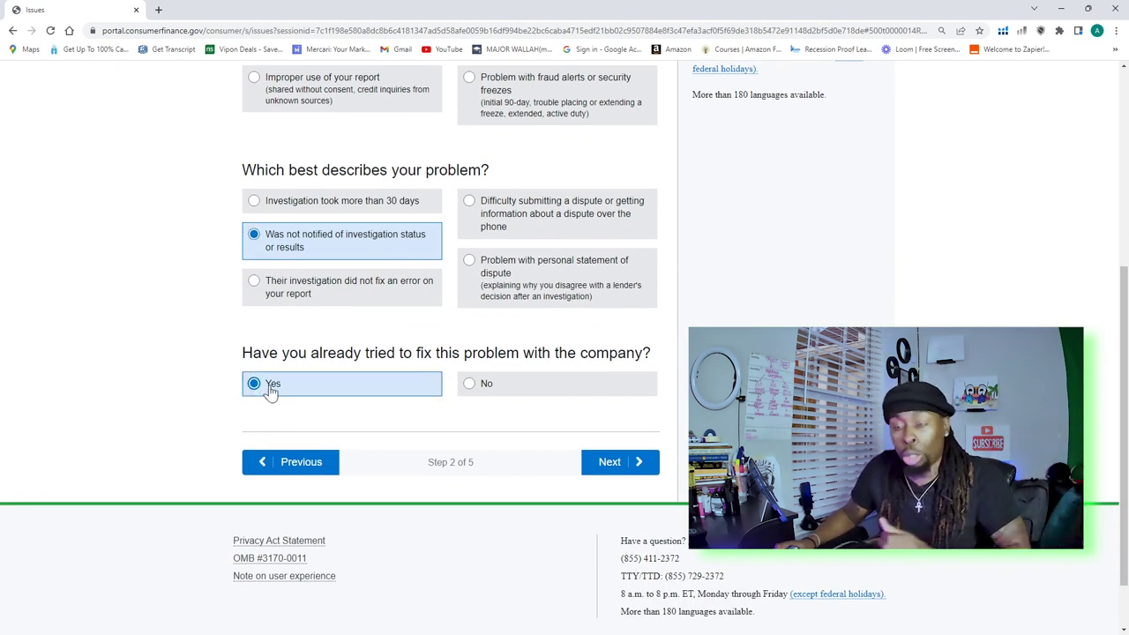
{"action": "left_click", "coordinate": [612, 462]}
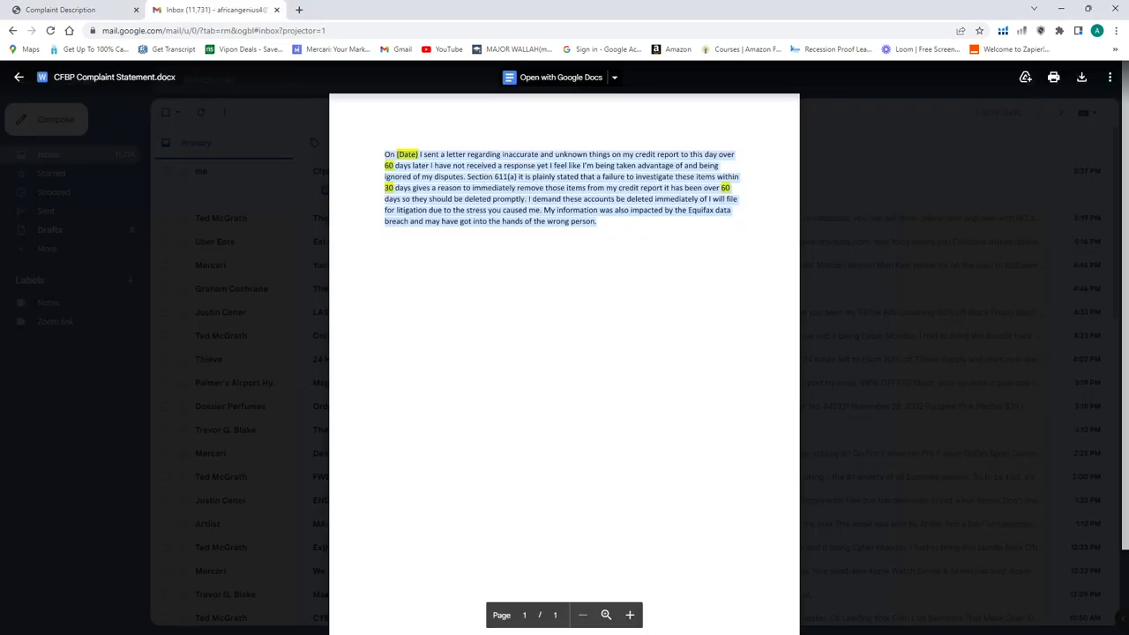
Step: Paste the complaint statement into What happened?, replacing the (Date) placeholder with 11-25-2022, then correcting the month
{"action": "left_click", "coordinate": [53, 10]}
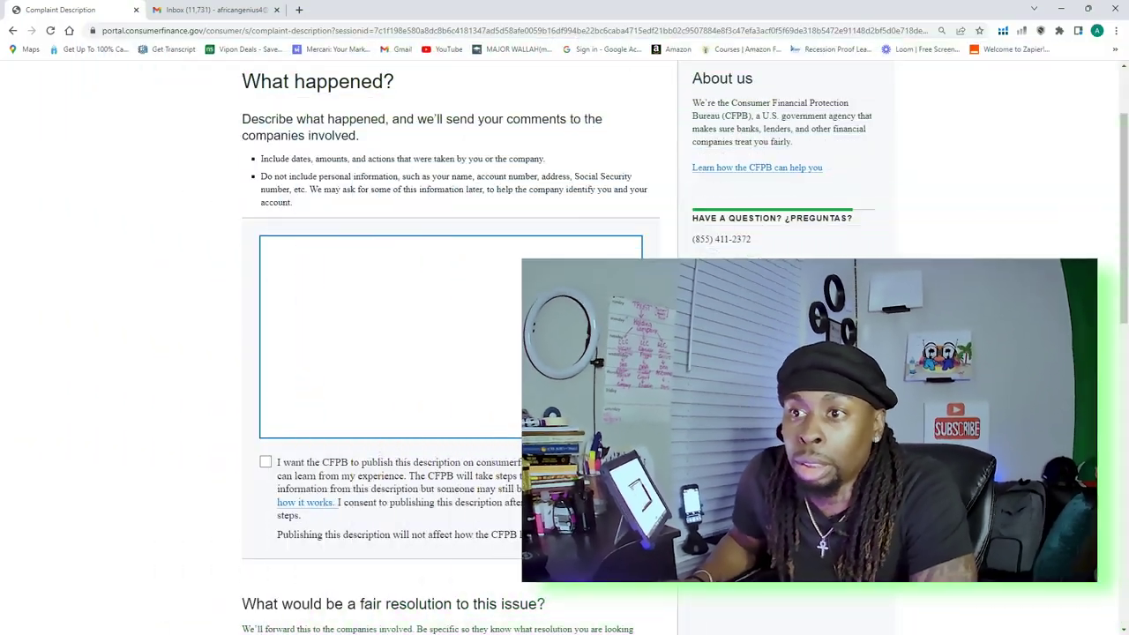
{"action": "left_click", "coordinate": [337, 256]}
{"action": "right_click", "coordinate": [338, 256]}
{"action": "left_click", "coordinate": [386, 349]}
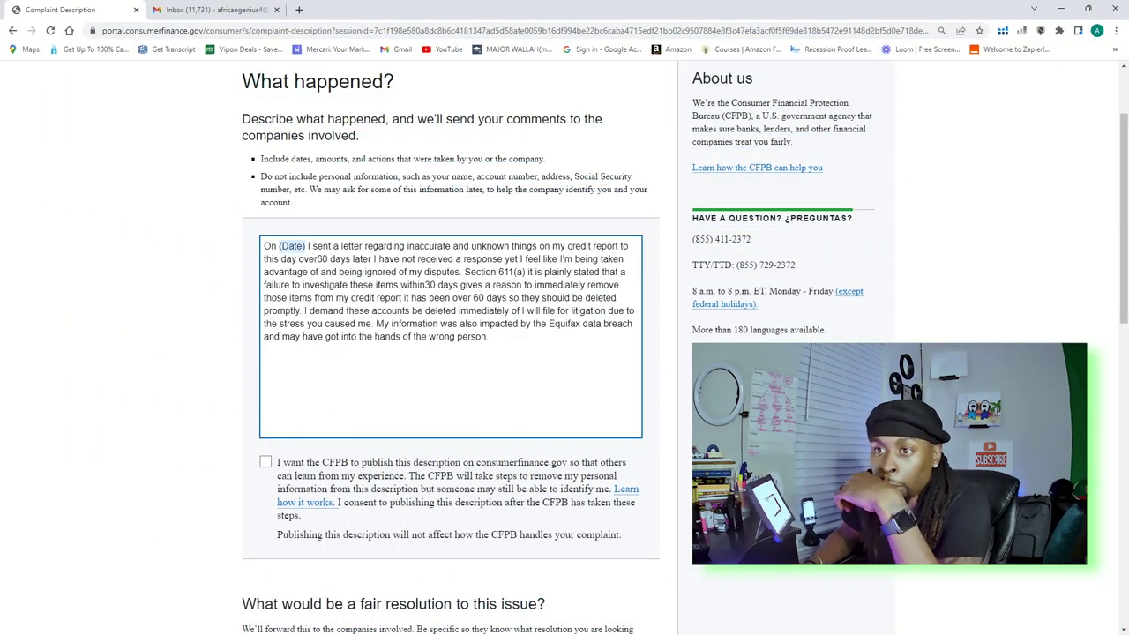
{"action": "key", "text": "Delete"}
{"action": "key", "text": "Delete"}
{"action": "key", "text": "Delete"}
{"action": "key", "text": "Delete"}
{"action": "key", "text": "Delete"}
{"action": "key", "text": "Delete"}
{"action": "type", "text": "11-25-2022"}
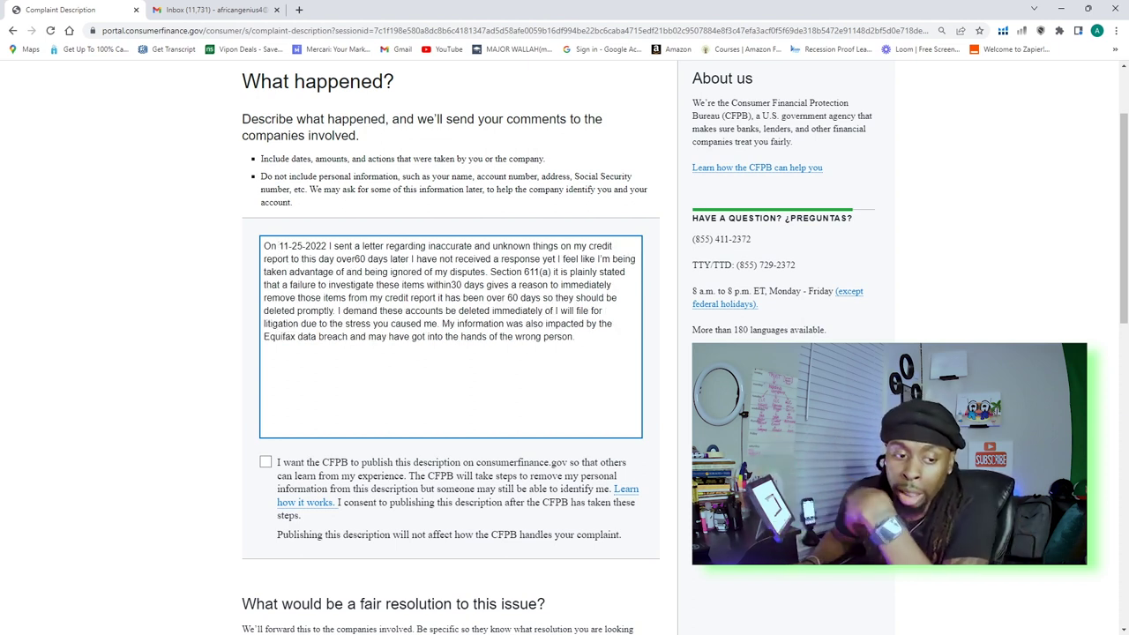
{"action": "left_click", "coordinate": [279, 246]}
{"action": "key", "text": "Delete"}
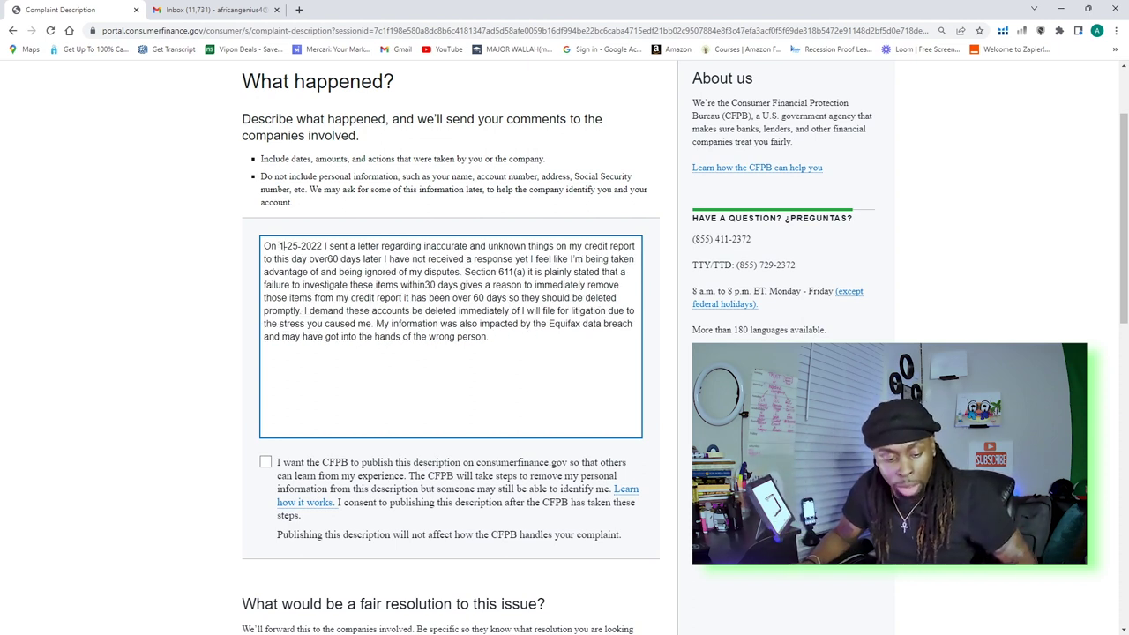
{"action": "type", "text": "0"}
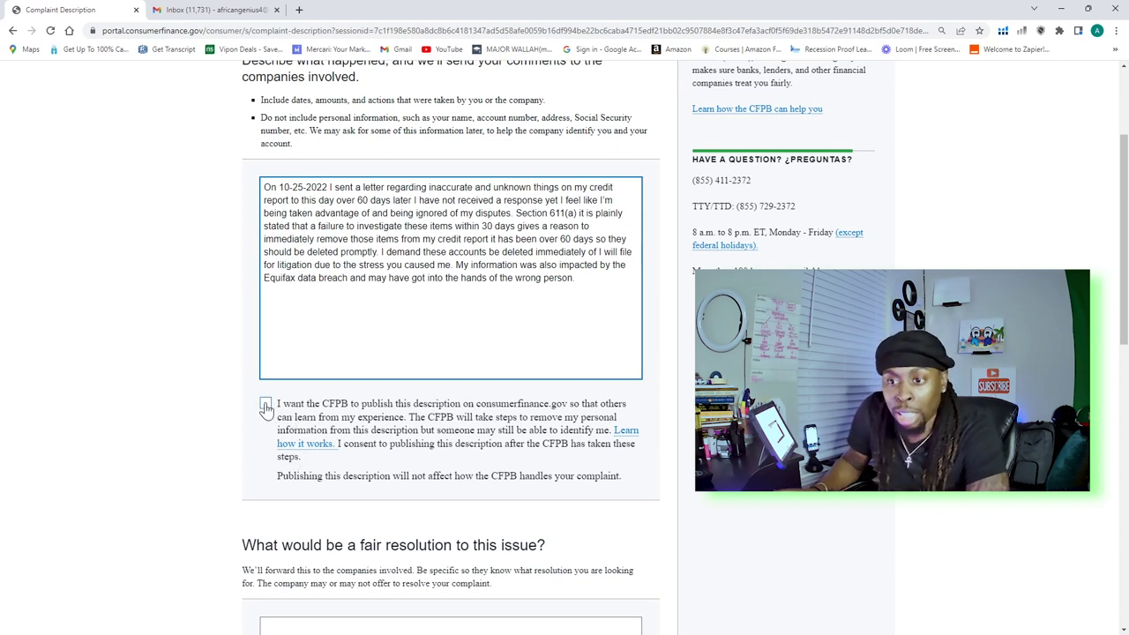
Step: Give consent to publish the description on consumerfinance.gov
{"action": "left_click", "coordinate": [265, 404]}
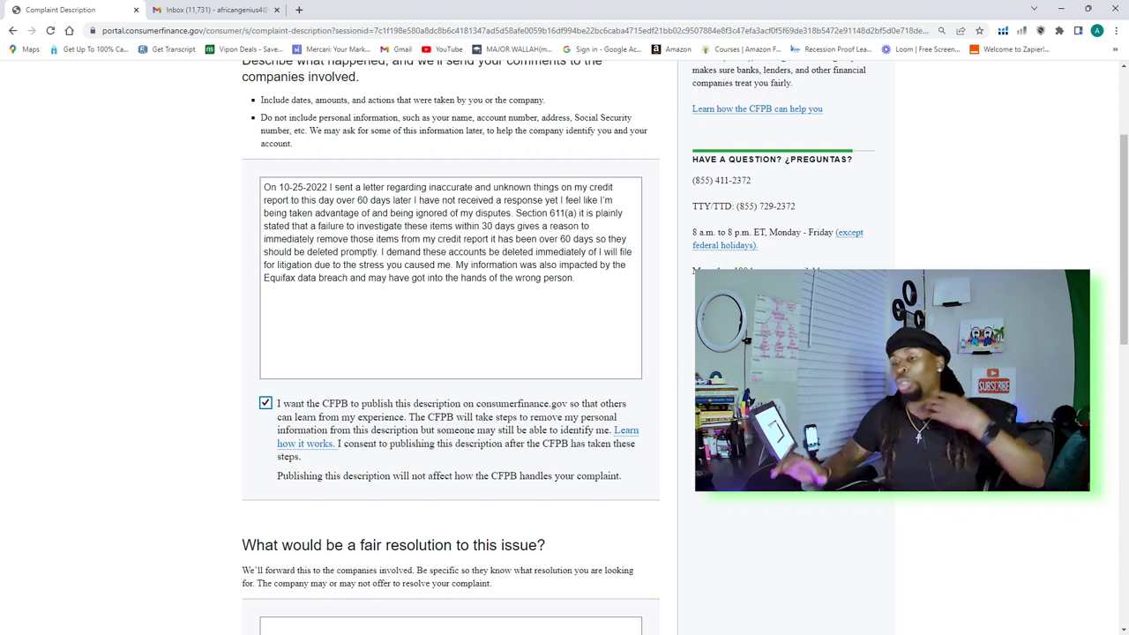
{"action": "scroll", "coordinate": [450, 353], "scroll_direction": "down", "scroll_amount": 3}
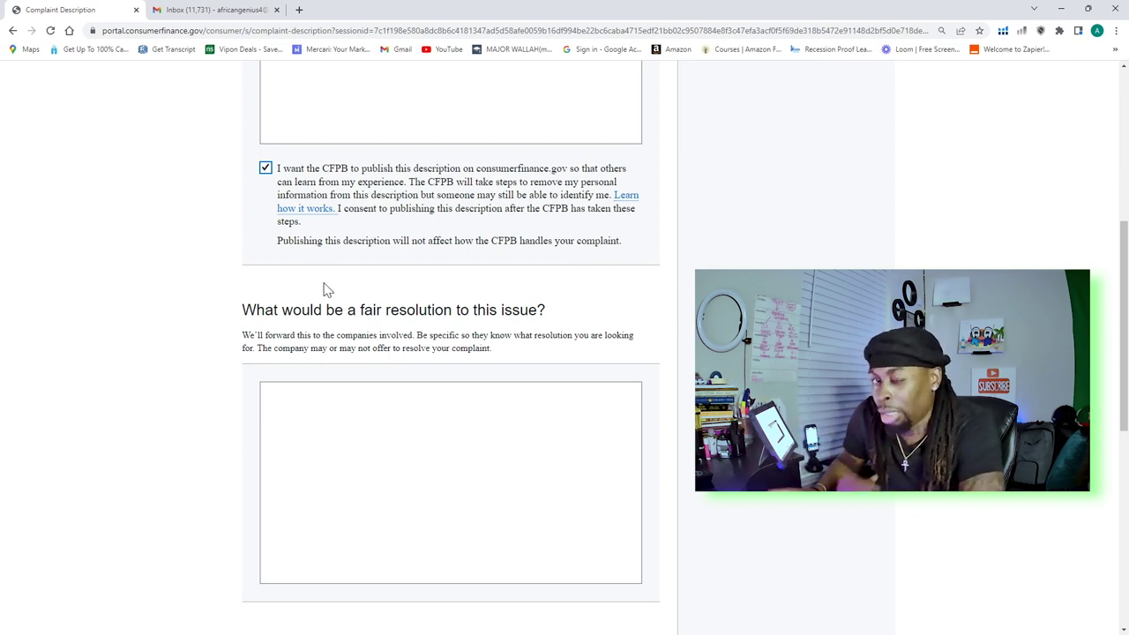
{"action": "scroll", "coordinate": [300, 277], "scroll_direction": "up", "scroll_amount": 4}
{"action": "scroll", "coordinate": [441, 459], "scroll_direction": "down", "scroll_amount": 1}
Step: Copy the 'I demand these accounts…' sentence from the description into the fair-resolution box
{"action": "left_click_drag", "start_coordinate": [381, 311], "coordinate": [451, 324]}
{"action": "right_click", "coordinate": [415, 315]}
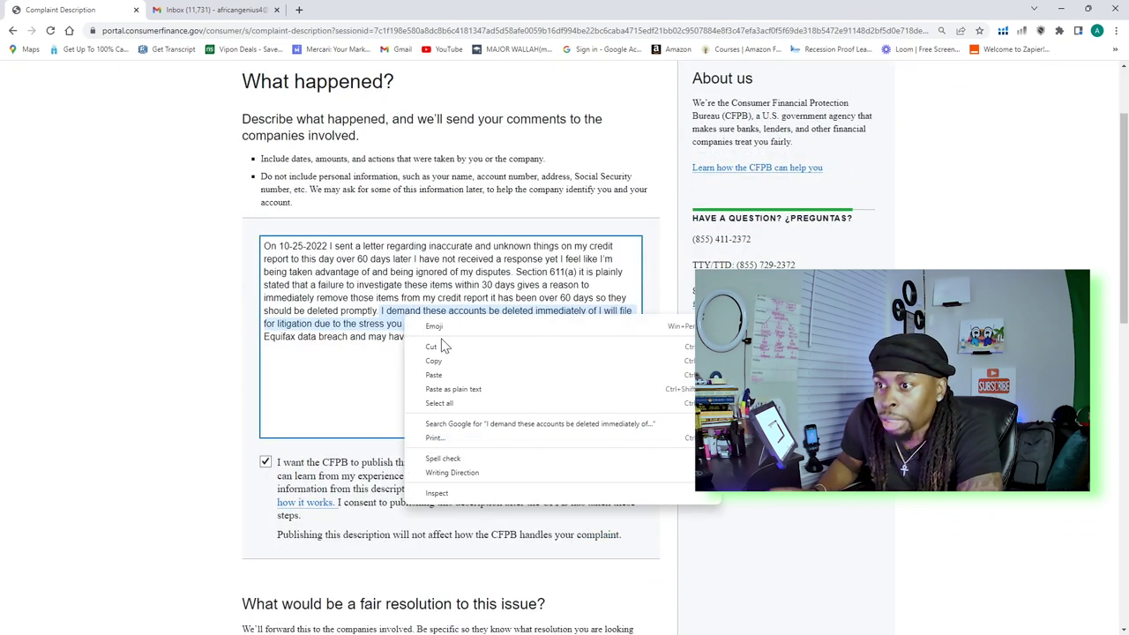
{"action": "left_click", "coordinate": [448, 365]}
{"action": "scroll", "coordinate": [448, 365], "scroll_direction": "down", "scroll_amount": 3}
{"action": "scroll", "coordinate": [450, 353], "scroll_direction": "down", "scroll_amount": 2}
{"action": "left_click", "coordinate": [320, 231]}
{"action": "right_click", "coordinate": [321, 231]}
{"action": "left_click", "coordinate": [370, 321]}
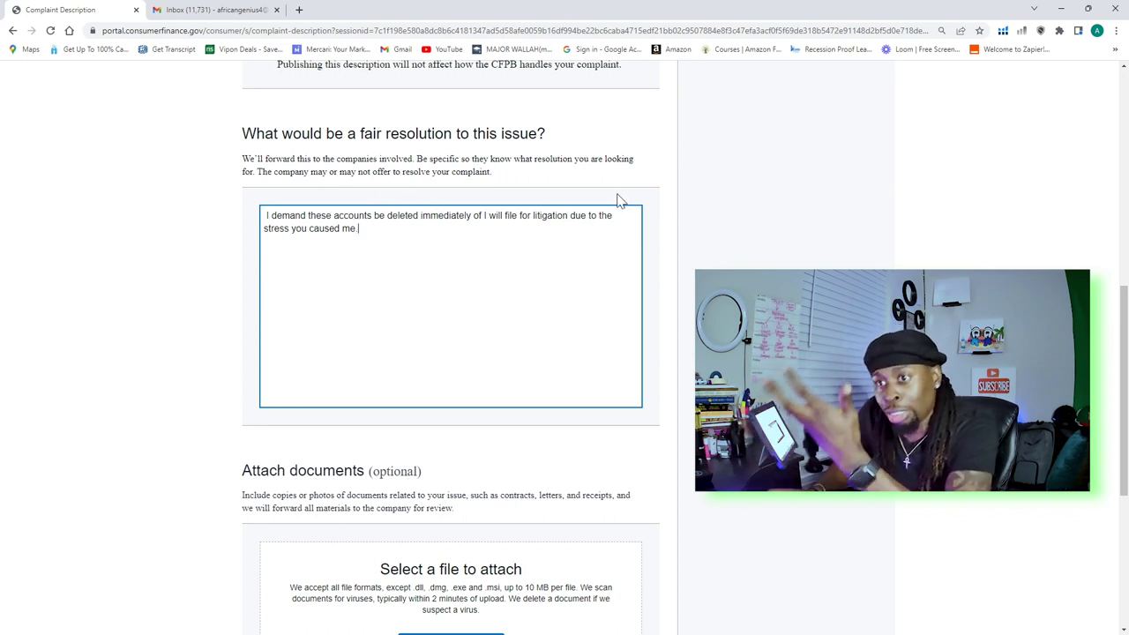
{"action": "scroll", "coordinate": [435, 300], "scroll_direction": "down", "scroll_amount": 4}
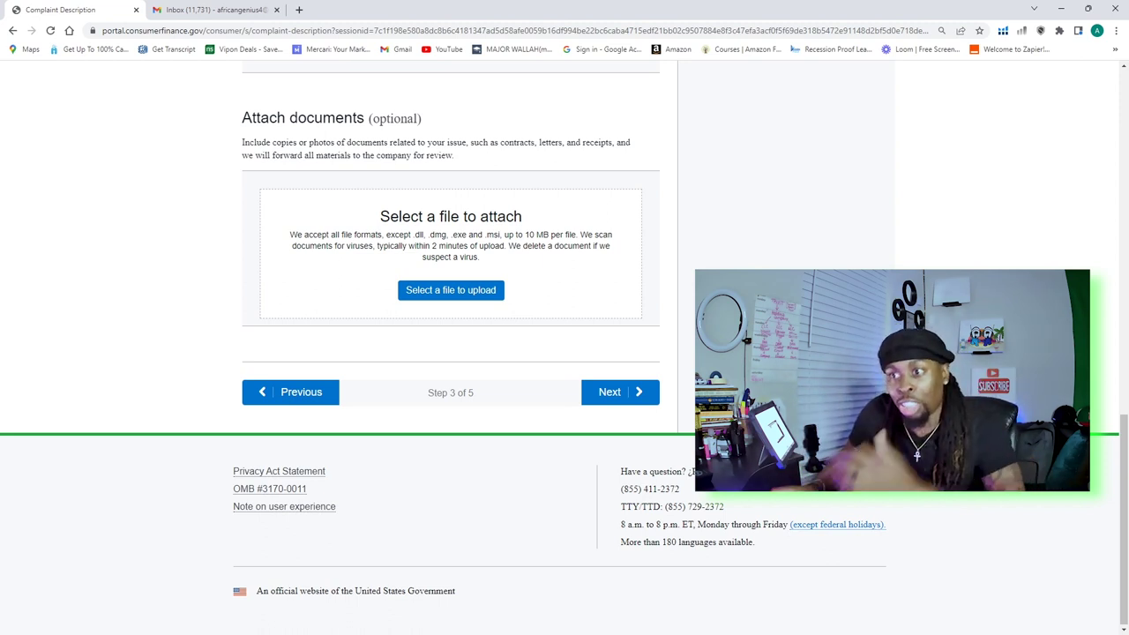
{"action": "scroll", "coordinate": [421, 300], "scroll_direction": "up", "scroll_amount": 1}
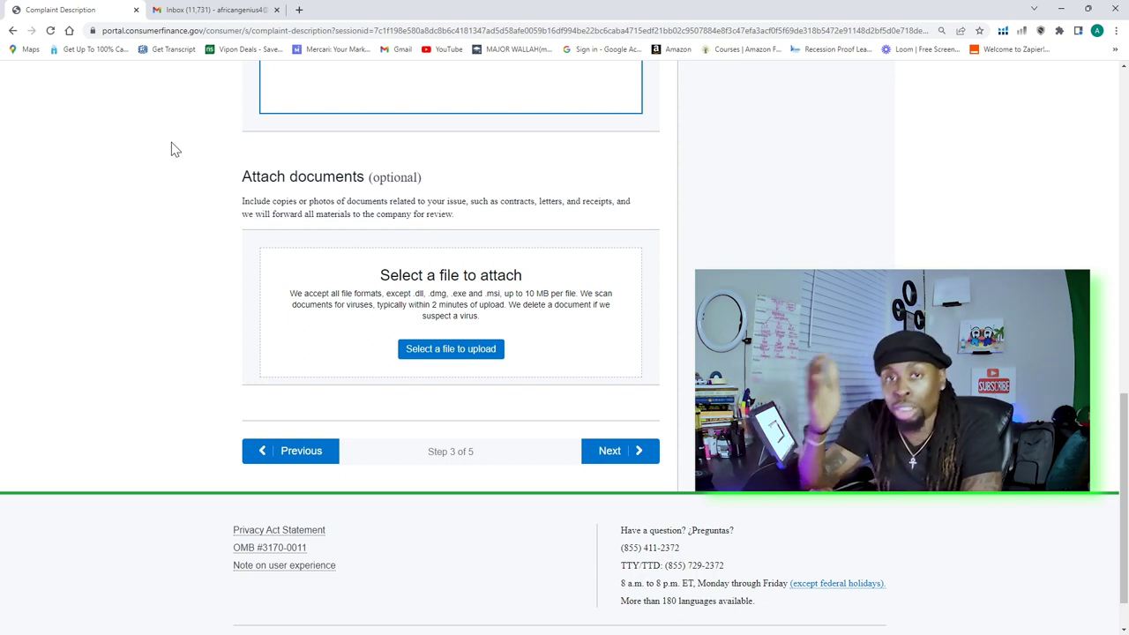
{"action": "left_click", "coordinate": [448, 351]}
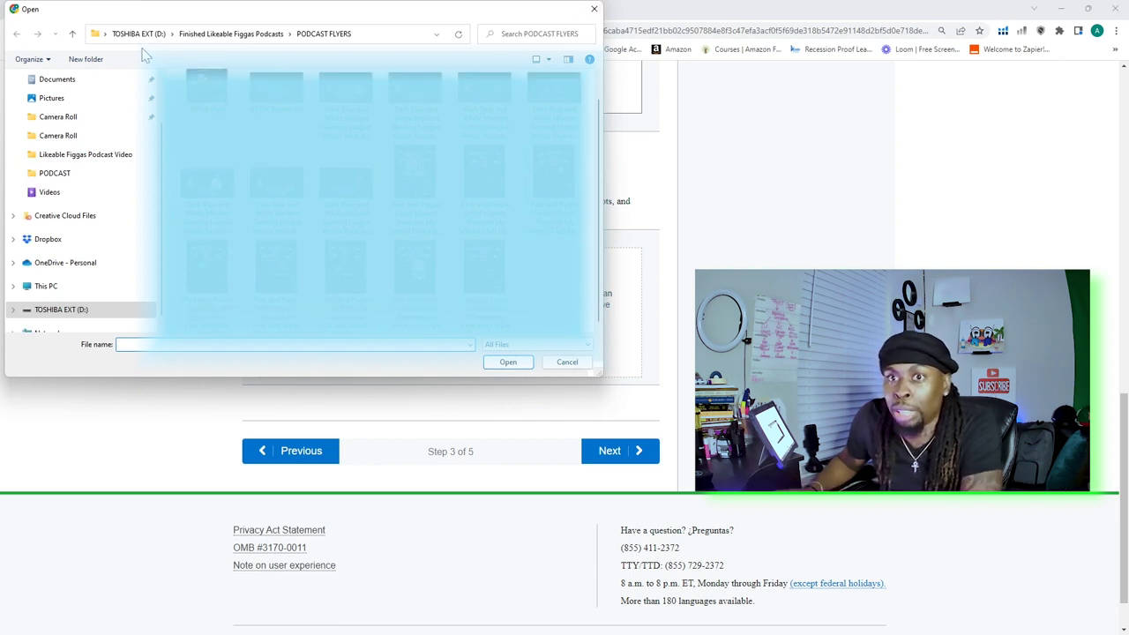
Step: Pick caselas studies.docx from the Desktop folder in the Open dialog as the attachment
{"action": "scroll", "coordinate": [75, 102], "scroll_direction": "up", "scroll_amount": 2}
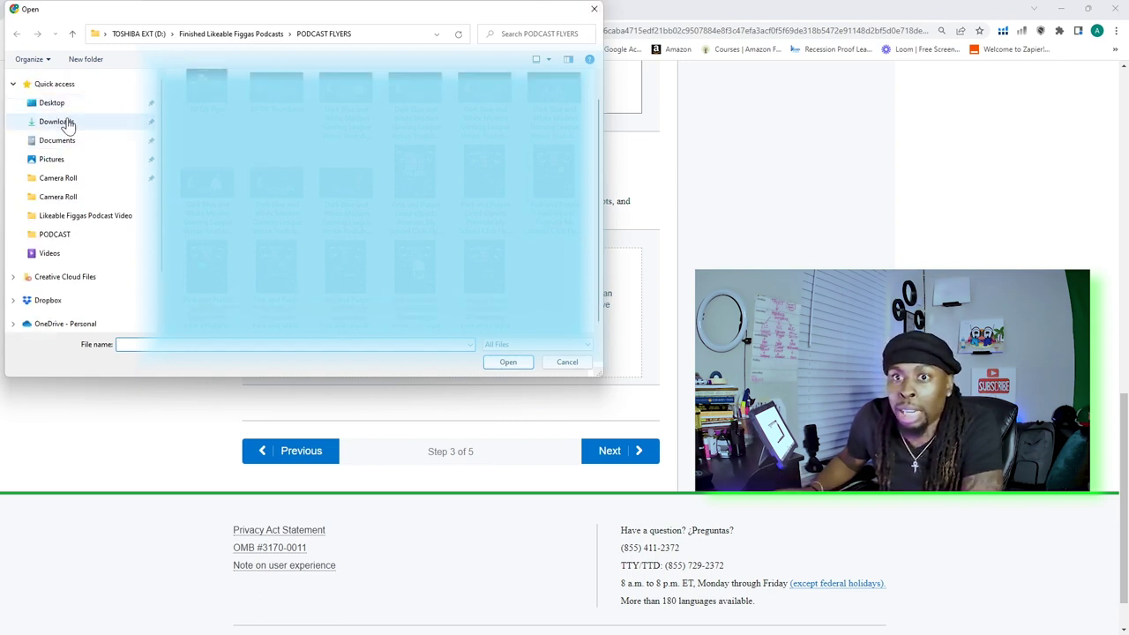
{"action": "left_click", "coordinate": [59, 104]}
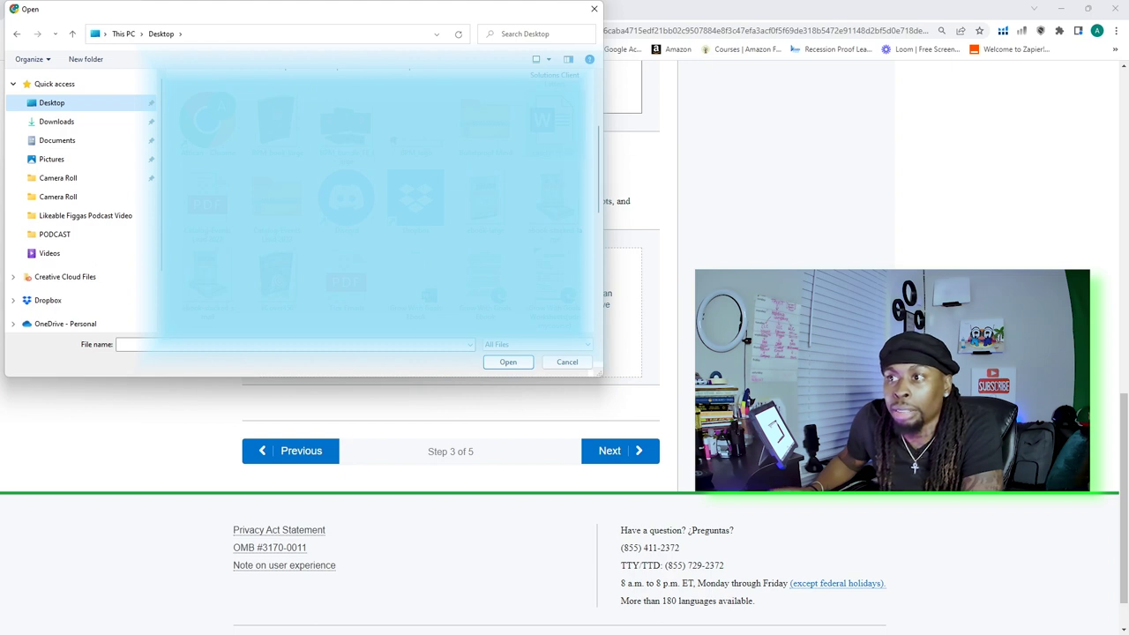
{"action": "left_click", "coordinate": [508, 361]}
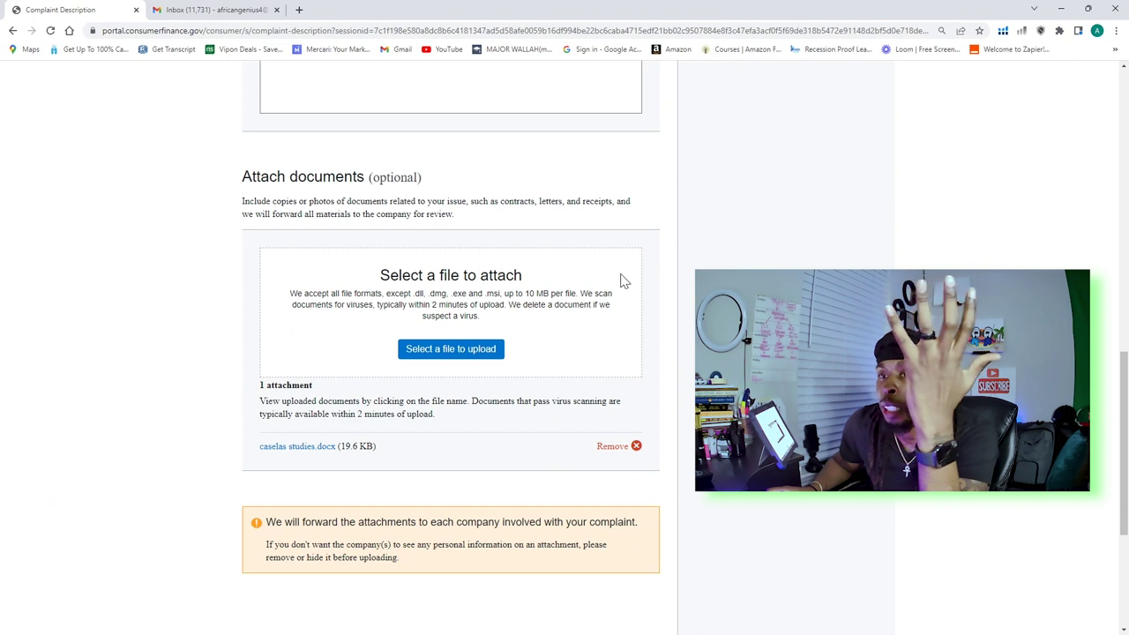
{"action": "scroll", "coordinate": [441, 446], "scroll_direction": "down", "scroll_amount": 1}
Step: Continue to step 4, name Equifax Information Services LLC as the company, and opt to give SSN last four
{"action": "scroll", "coordinate": [432, 472], "scroll_direction": "down", "scroll_amount": 3}
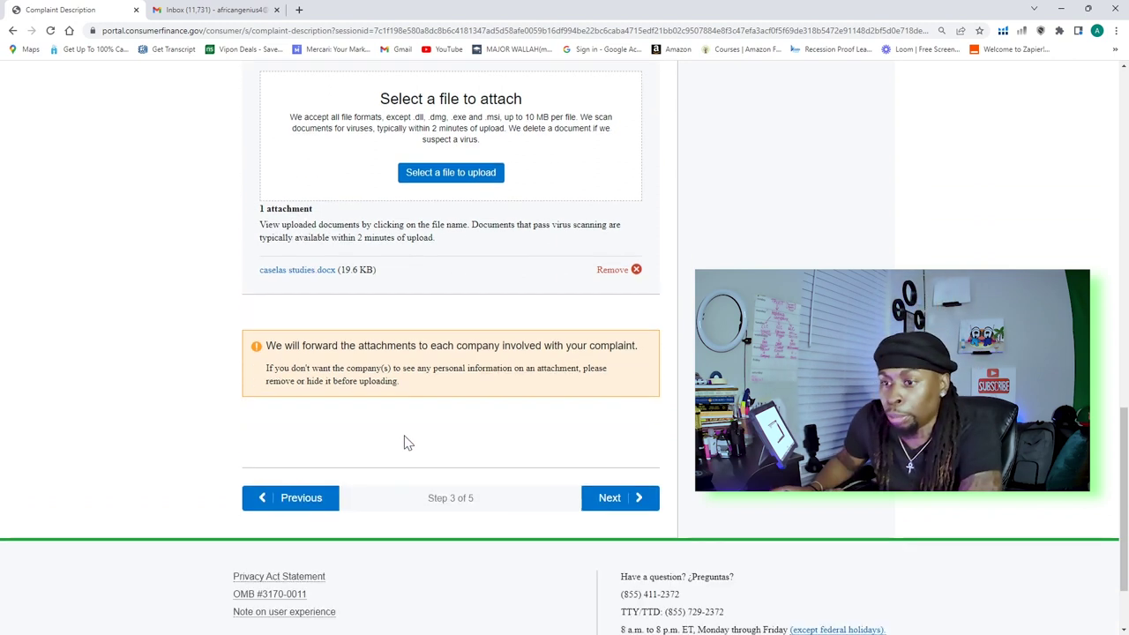
{"action": "left_click", "coordinate": [597, 494]}
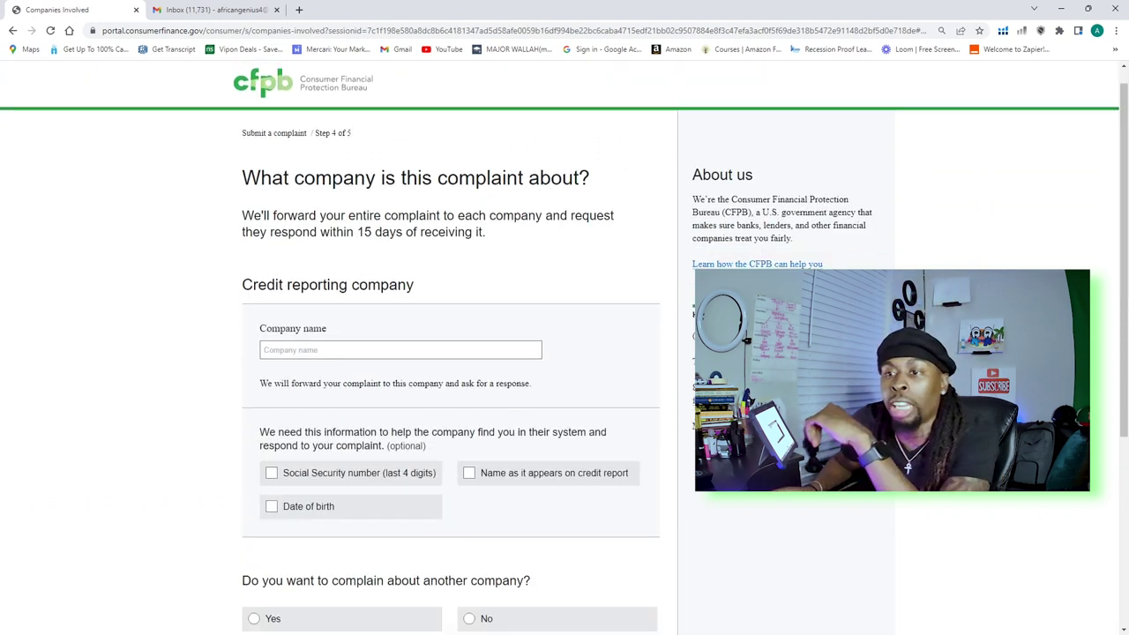
{"action": "left_click", "coordinate": [299, 312]}
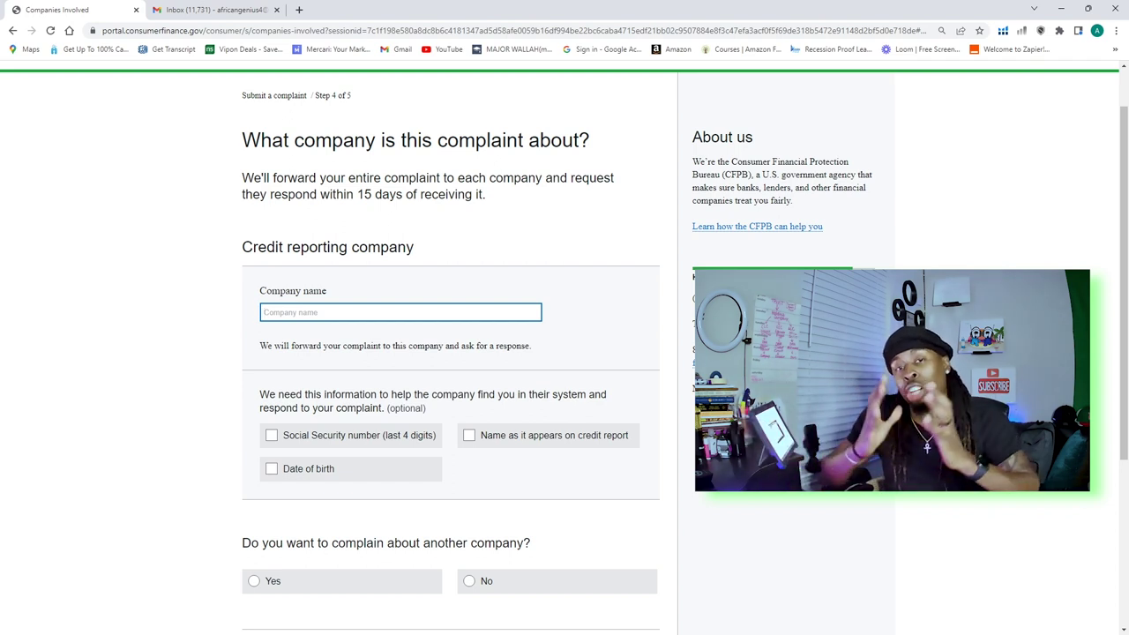
{"action": "type", "text": "Equifax"}
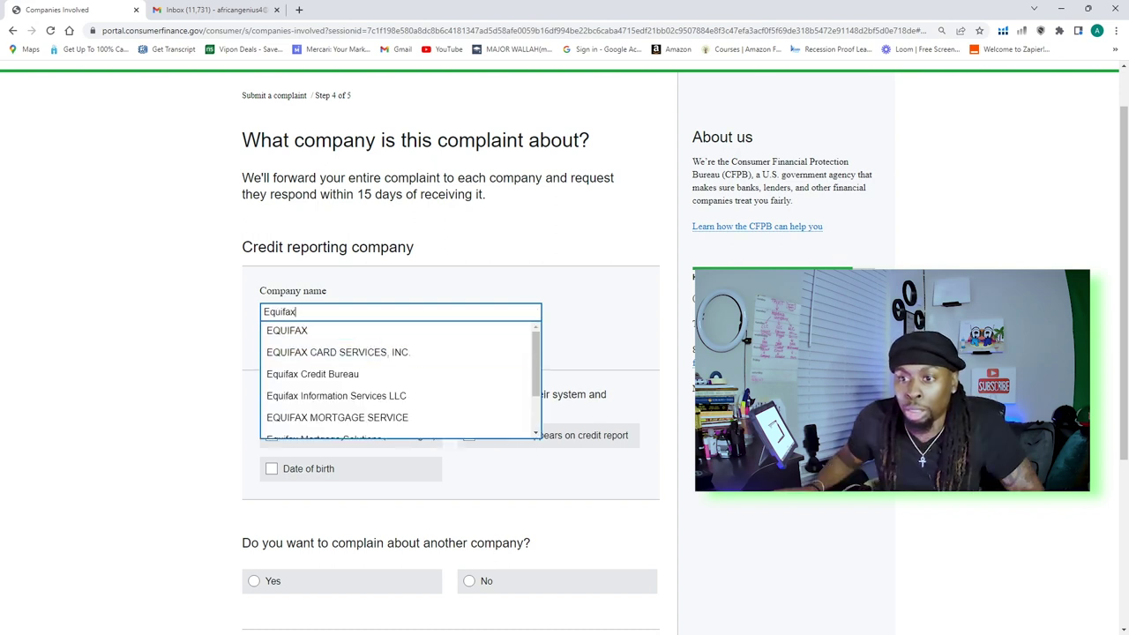
{"action": "left_click", "coordinate": [401, 397]}
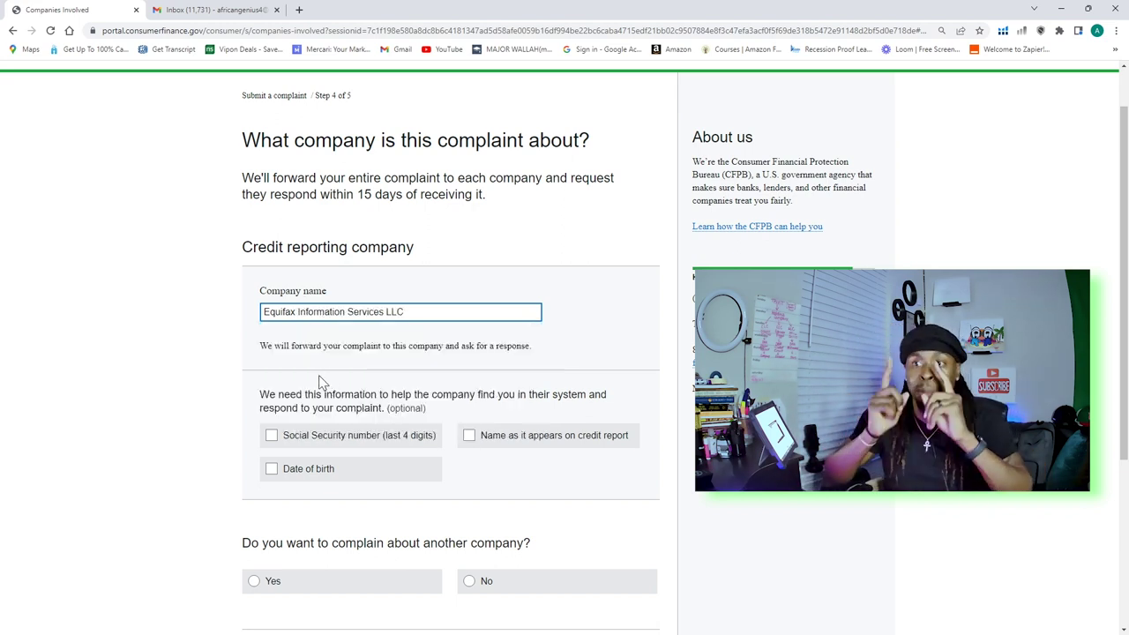
{"action": "scroll", "coordinate": [320, 369], "scroll_direction": "down", "scroll_amount": 1}
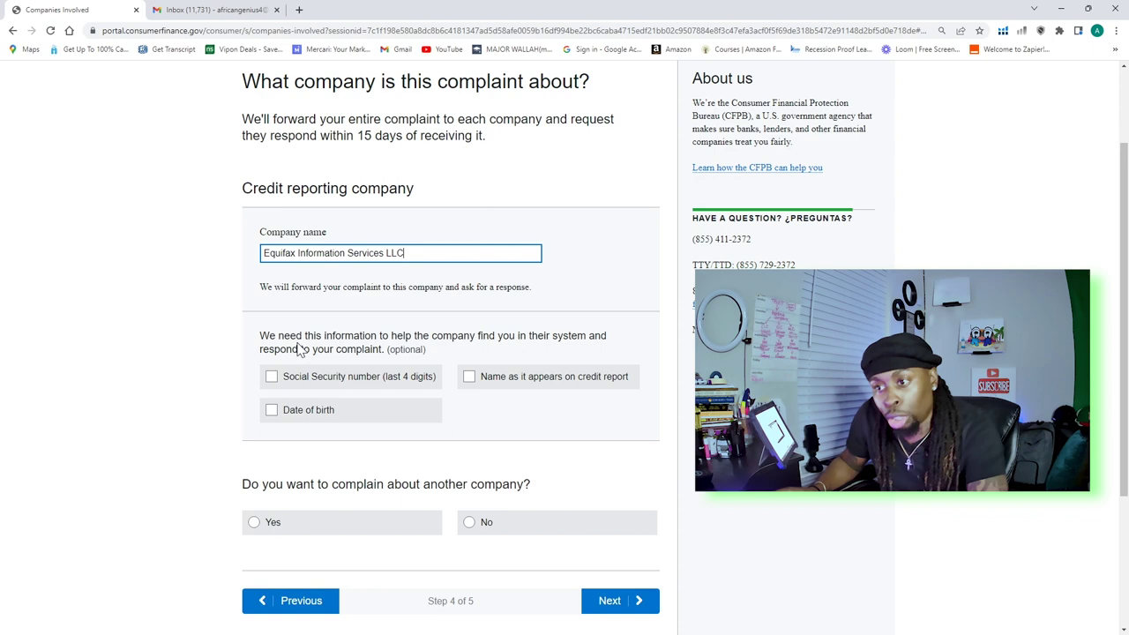
{"action": "left_click", "coordinate": [272, 378]}
Step: Add TRANS UNION LLC as an additional company on the complaint
{"action": "scroll", "coordinate": [605, 335], "scroll_direction": "down", "scroll_amount": 3}
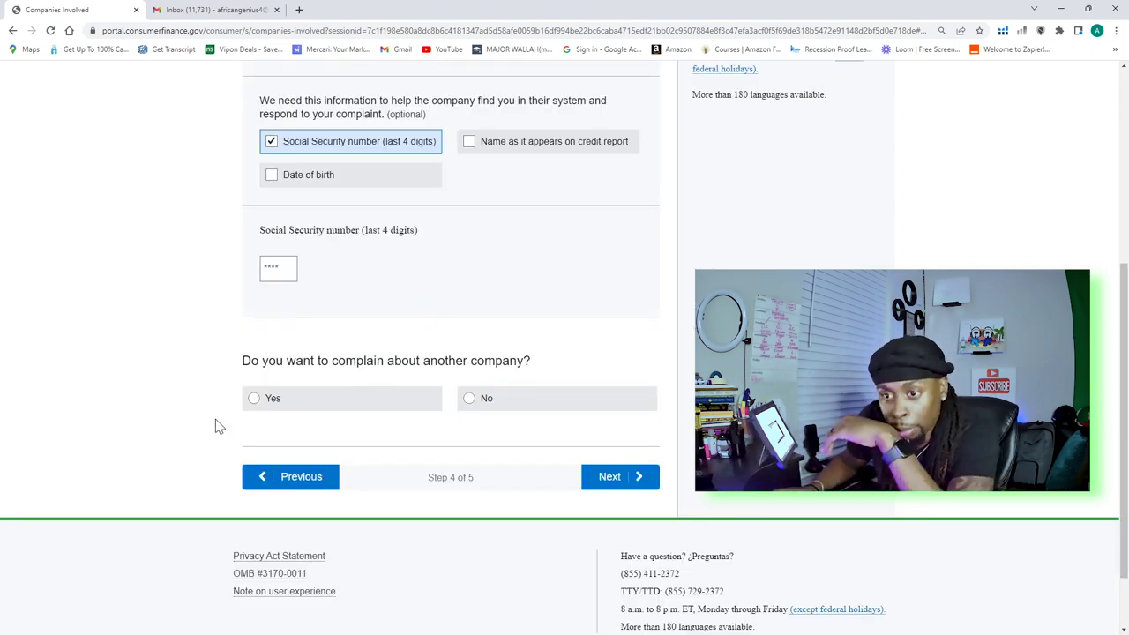
{"action": "left_click", "coordinate": [274, 398]}
{"action": "scroll", "coordinate": [450, 353], "scroll_direction": "down", "scroll_amount": 2}
{"action": "left_click", "coordinate": [291, 365]}
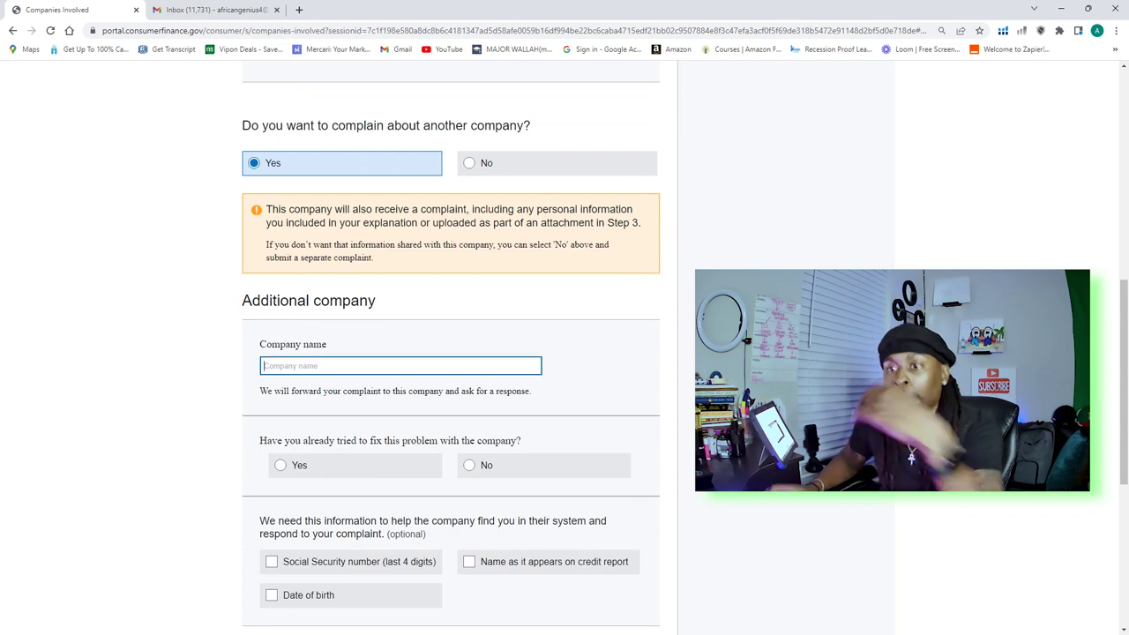
{"action": "type", "text": "Trans Union"}
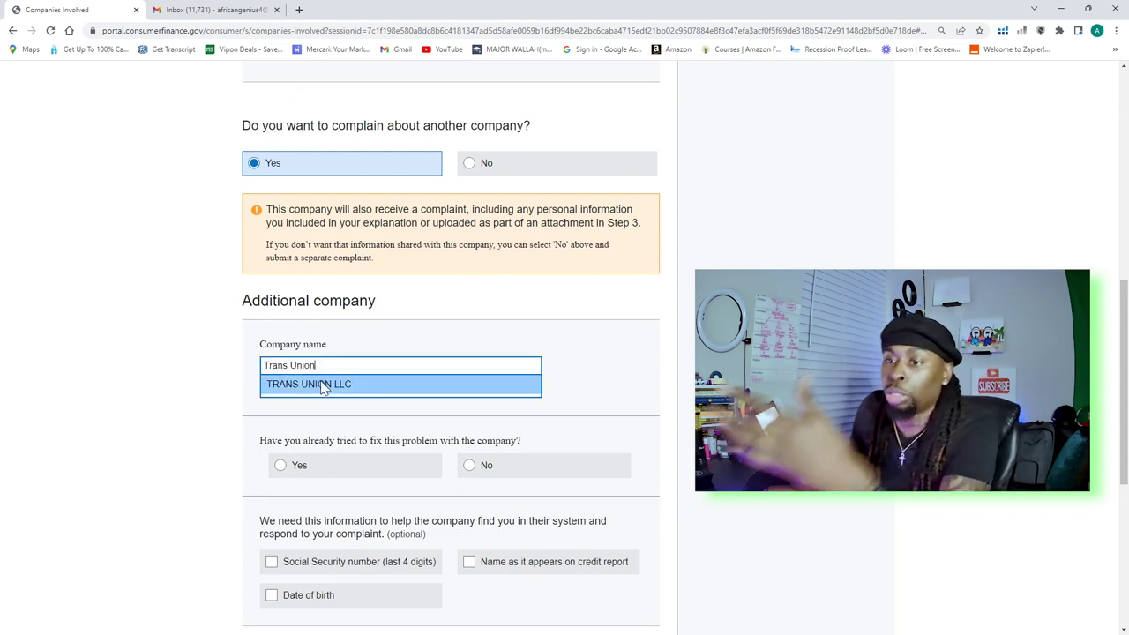
{"action": "left_click", "coordinate": [333, 389]}
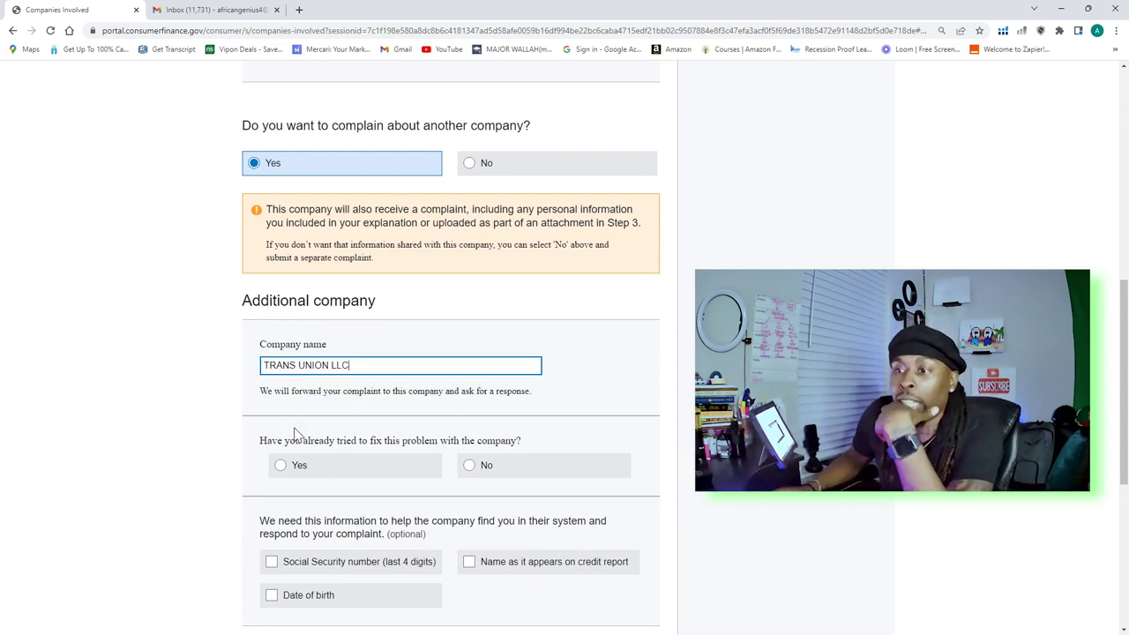
Step: Answer Yes to already trying to fix it and enter the SSN last four digits
{"action": "left_click", "coordinate": [280, 465]}
{"action": "scroll", "coordinate": [280, 463], "scroll_direction": "down", "scroll_amount": 1}
{"action": "left_click", "coordinate": [271, 444]}
{"action": "scroll", "coordinate": [280, 459], "scroll_direction": "down", "scroll_amount": 1}
{"action": "left_click", "coordinate": [278, 513]}
{"action": "type", "text": "0004"}
{"action": "scroll", "coordinate": [252, 473], "scroll_direction": "down", "scroll_amount": 2}
Step: Add EXPERIAN as another company on the complaint
{"action": "left_click", "coordinate": [252, 471]}
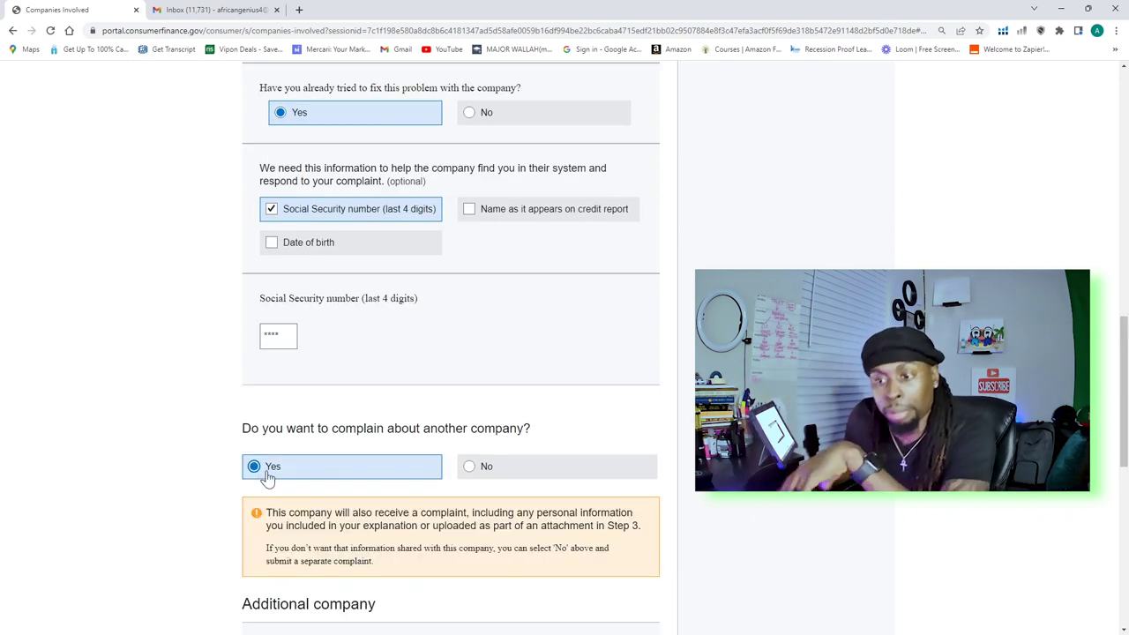
{"action": "scroll", "coordinate": [268, 474], "scroll_direction": "down", "scroll_amount": 3}
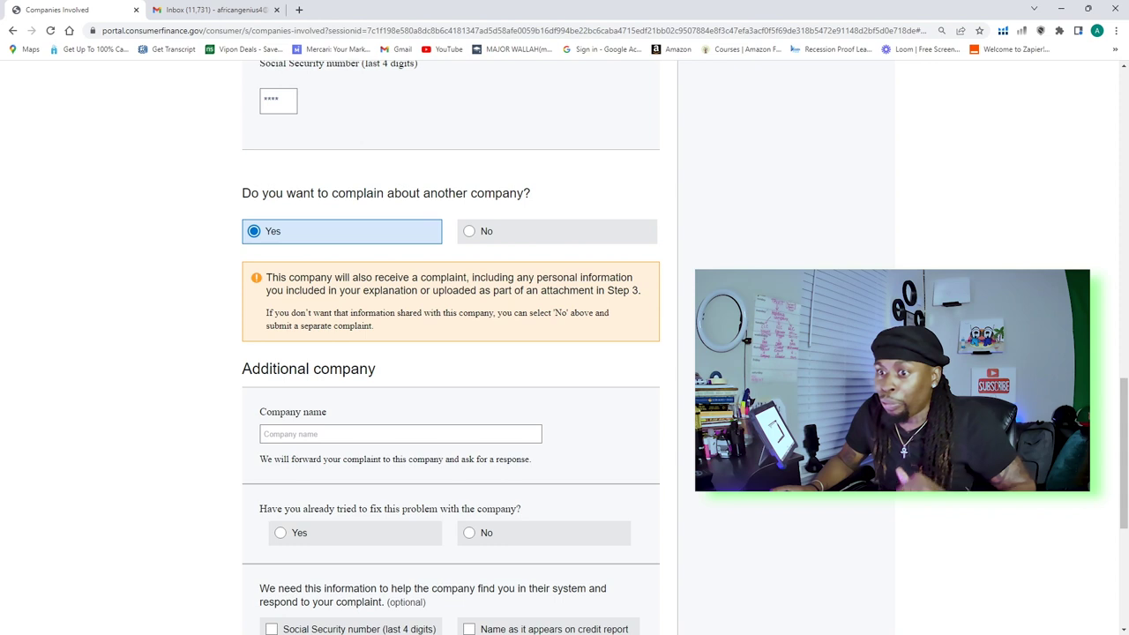
{"action": "left_click", "coordinate": [318, 434]}
{"action": "type", "text": "Experian"}
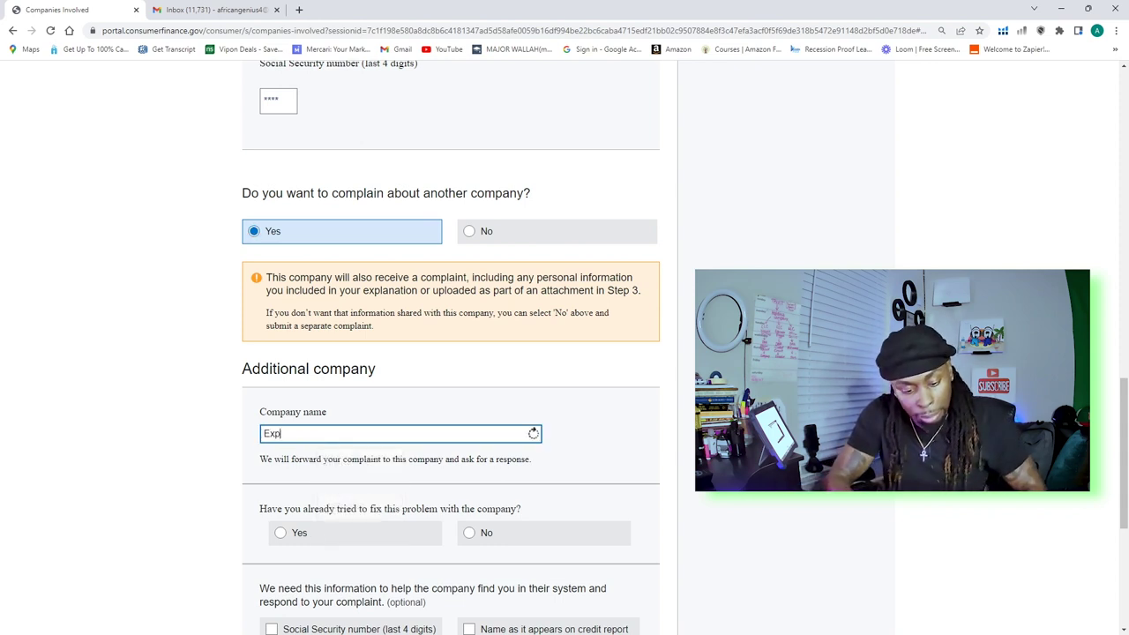
{"action": "left_click", "coordinate": [323, 457]}
Step: For EXPERIAN, answer Yes to prior contact, enter the SSN last four digits, and continue to step 5
{"action": "scroll", "coordinate": [278, 410], "scroll_direction": "down", "scroll_amount": 2}
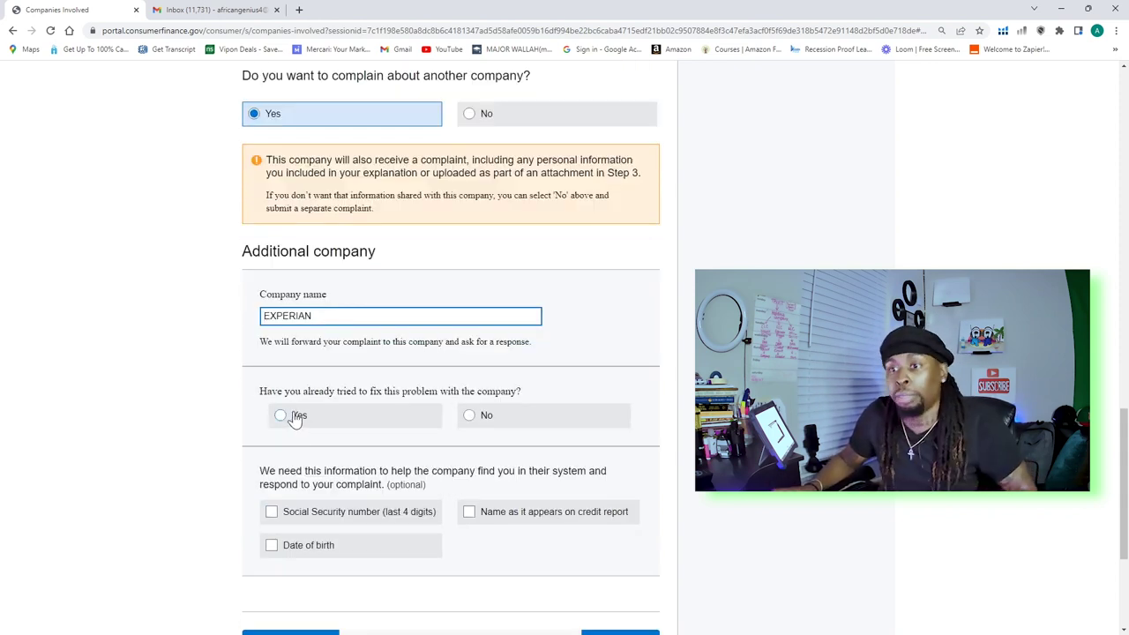
{"action": "left_click", "coordinate": [280, 415]}
{"action": "scroll", "coordinate": [283, 414], "scroll_direction": "down", "scroll_amount": 2}
{"action": "left_click", "coordinate": [270, 395]}
{"action": "left_click", "coordinate": [278, 522]}
{"action": "type", "text": "004"}
{"action": "scroll", "coordinate": [532, 449], "scroll_direction": "down", "scroll_amount": 3}
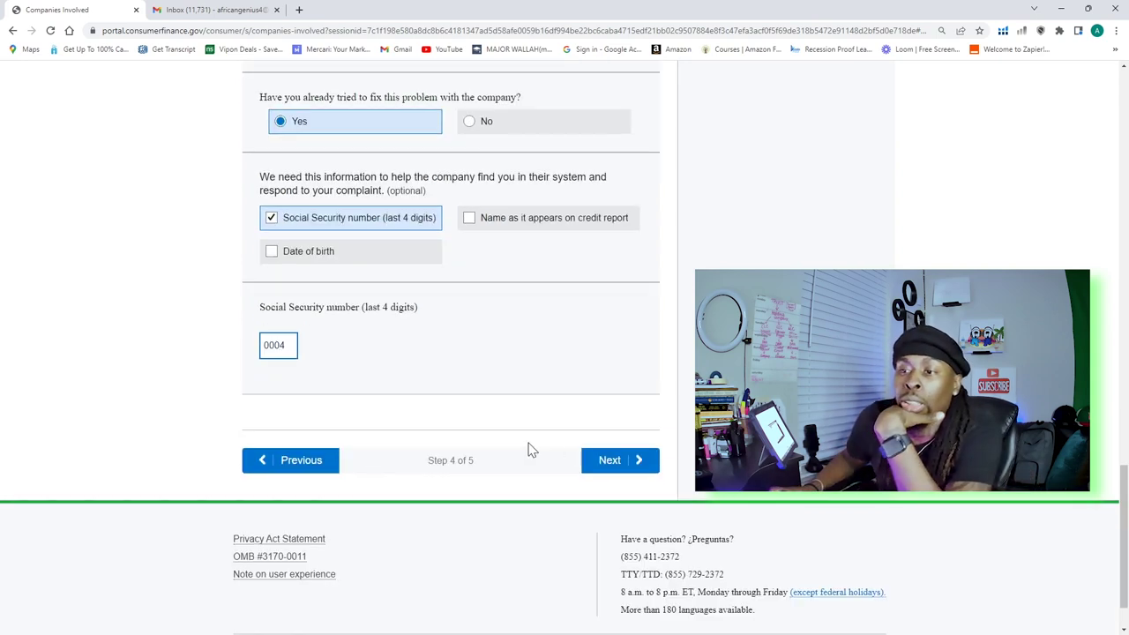
{"action": "left_click", "coordinate": [621, 460]}
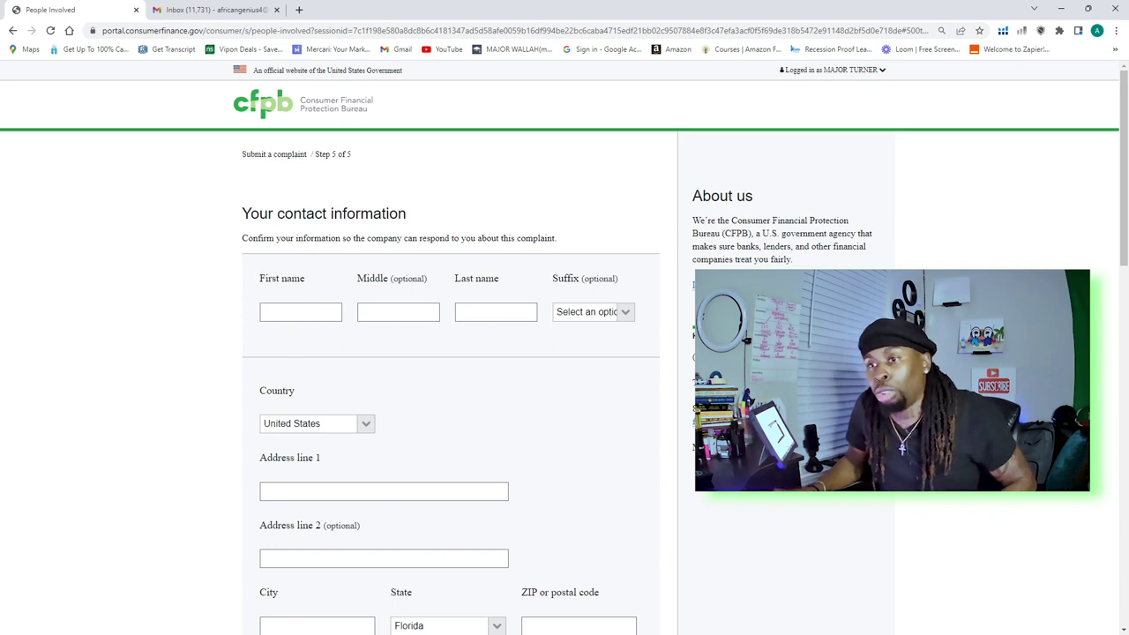
Step: Enter the complainant's first and last name and fill the street address from the saved autofill suggestion
{"action": "left_click", "coordinate": [299, 312]}
{"action": "type", "text": "k"}
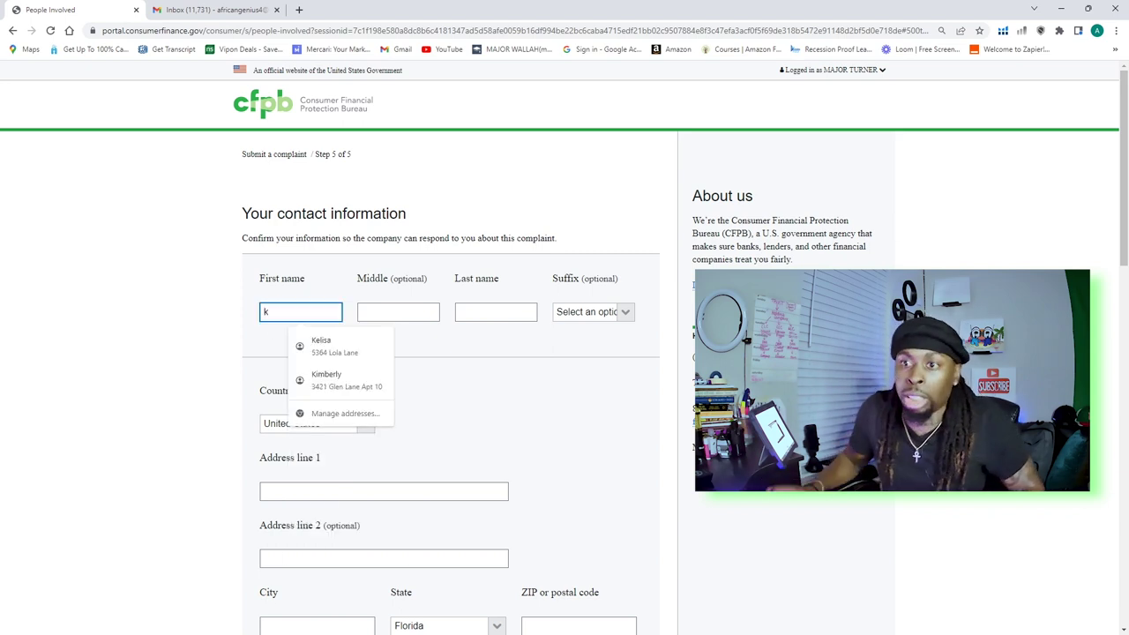
{"action": "key", "text": "BackSpace"}
{"action": "type", "text": "jod"}
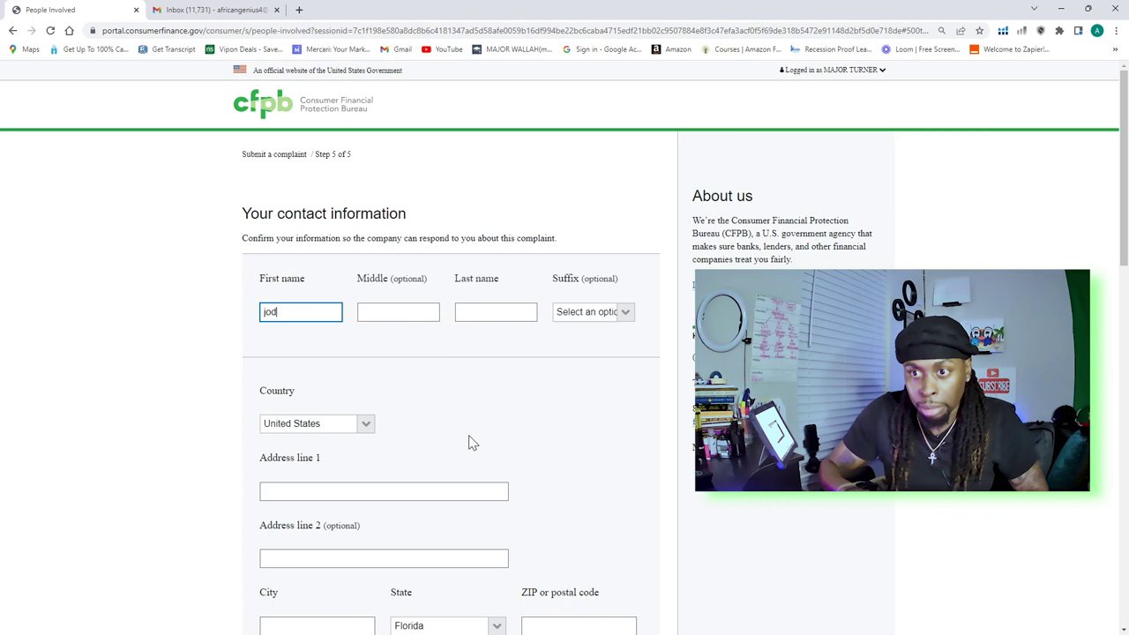
{"action": "type", "text": "n"}
{"action": "key", "text": "Tab"}
{"action": "type", "text": "doe"}
{"action": "key", "text": "Tab"}
{"action": "key", "text": "Tab"}
{"action": "key", "text": "Tab"}
{"action": "type", "text": "123"}
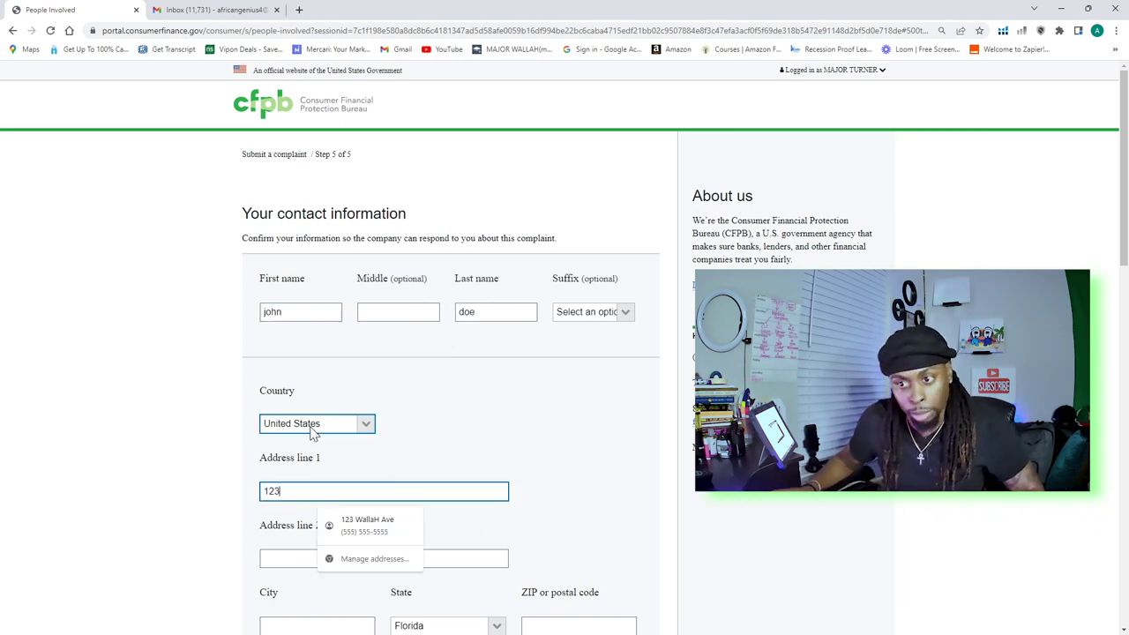
{"action": "type", "text": " Wa"}
{"action": "left_click", "coordinate": [367, 525]}
Step: Set the state to Alabama and correct the ZIP code
{"action": "scroll", "coordinate": [528, 415], "scroll_direction": "down", "scroll_amount": 2}
{"action": "left_click", "coordinate": [565, 449]}
{"action": "left_click", "coordinate": [497, 450]}
{"action": "key", "text": "Home"}
{"action": "key", "text": "Return"}
{"action": "key", "text": "Down"}
{"action": "key", "text": "Tab"}
{"action": "key", "text": "BackSpace"}
{"action": "key", "text": "BackSpace"}
{"action": "key", "text": "BackSpace"}
{"action": "key", "text": "BackSpace"}
{"action": "type", "text": "6695"}
{"action": "left_click", "coordinate": [564, 500]}
{"action": "scroll", "coordinate": [564, 500], "scroll_direction": "down", "scroll_amount": 2}
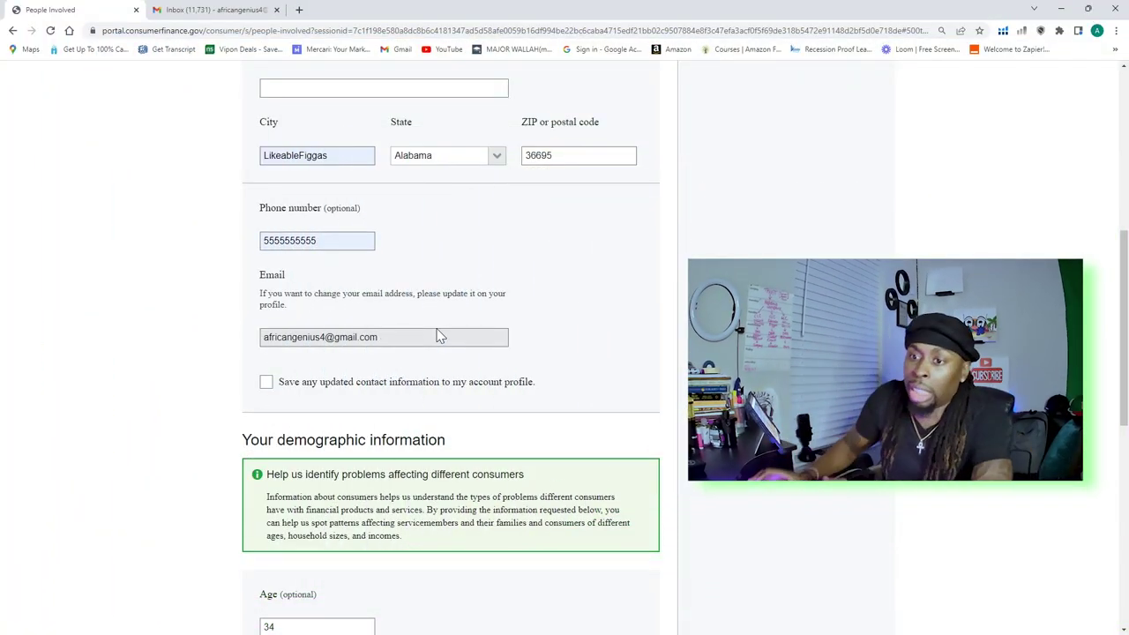
{"action": "scroll", "coordinate": [551, 310], "scroll_direction": "down", "scroll_amount": 10}
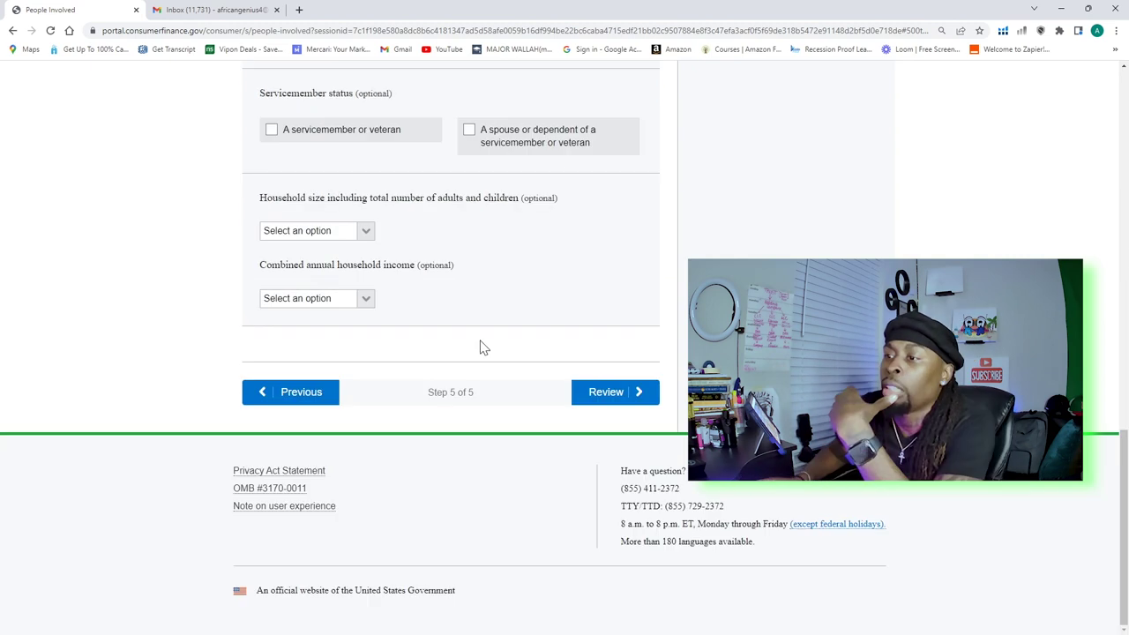
Step: Open the Review Complaint summary and look through the whole complaint
{"action": "left_click", "coordinate": [610, 395]}
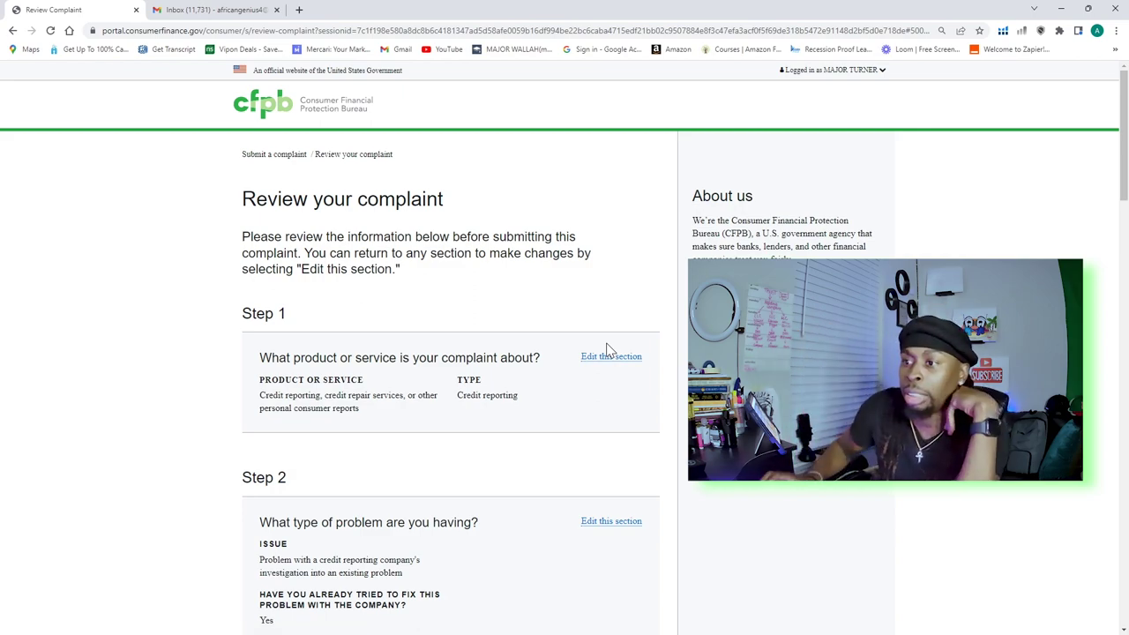
{"action": "scroll", "coordinate": [526, 271], "scroll_direction": "down", "scroll_amount": 13}
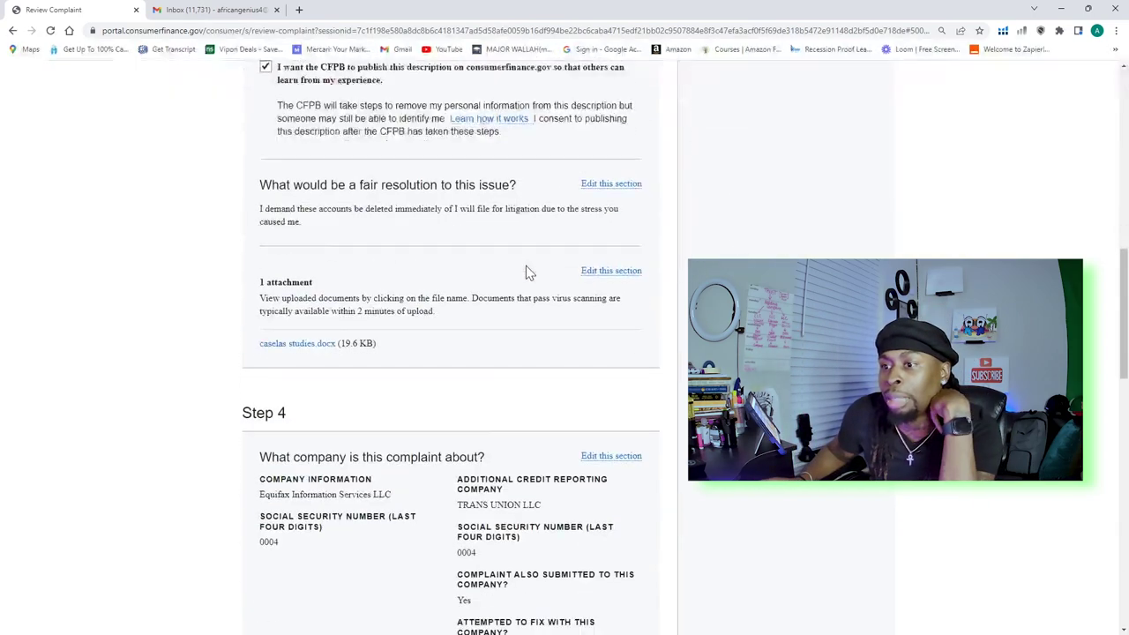
{"action": "scroll", "coordinate": [525, 272], "scroll_direction": "down", "scroll_amount": 6}
{"action": "scroll", "coordinate": [303, 177], "scroll_direction": "up", "scroll_amount": 2}
{"action": "scroll", "coordinate": [299, 201], "scroll_direction": "down", "scroll_amount": 2}
{"action": "scroll", "coordinate": [298, 201], "scroll_direction": "up", "scroll_amount": 20}
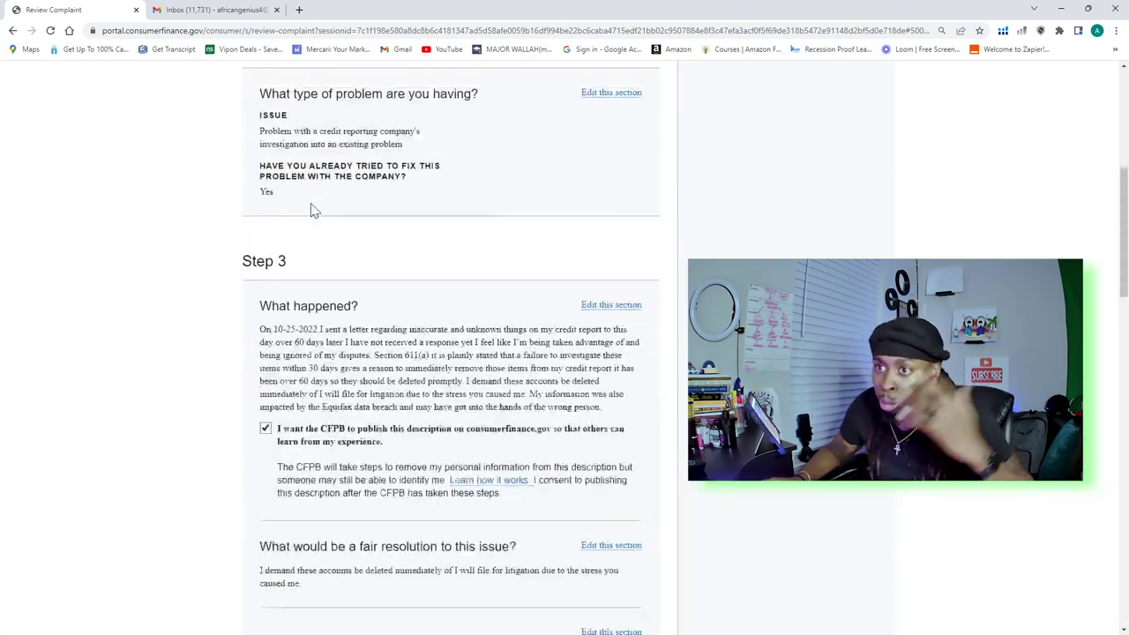
{"action": "scroll", "coordinate": [323, 247], "scroll_direction": "down", "scroll_amount": 20}
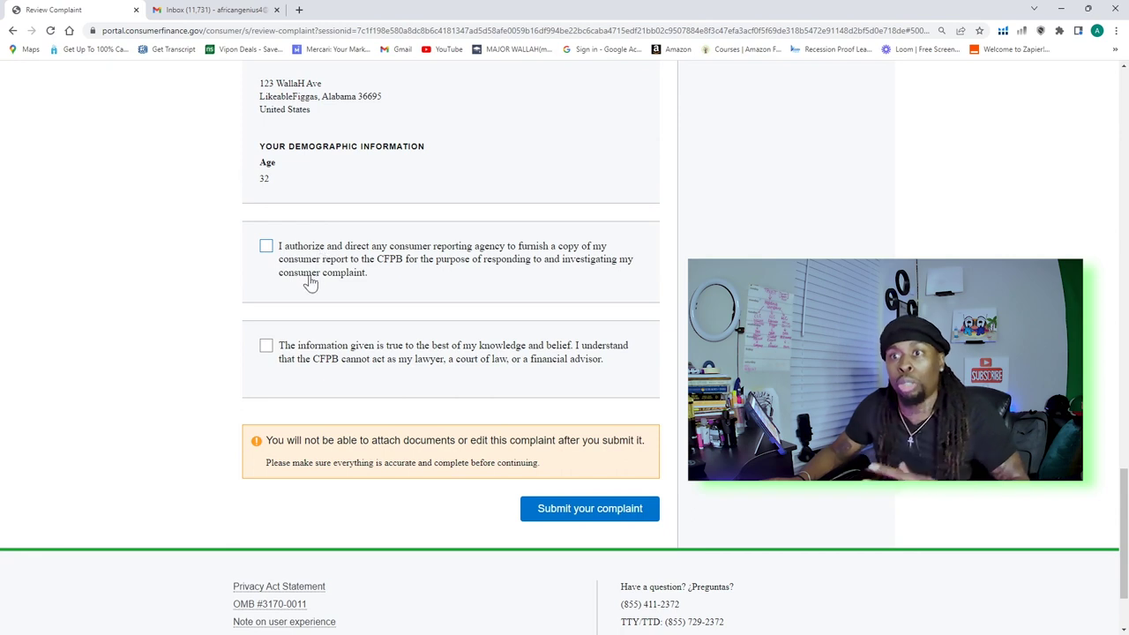
Step: Tick both authorization boxes: agencies may furnish the consumer report, and the information is true
{"action": "left_click", "coordinate": [265, 247]}
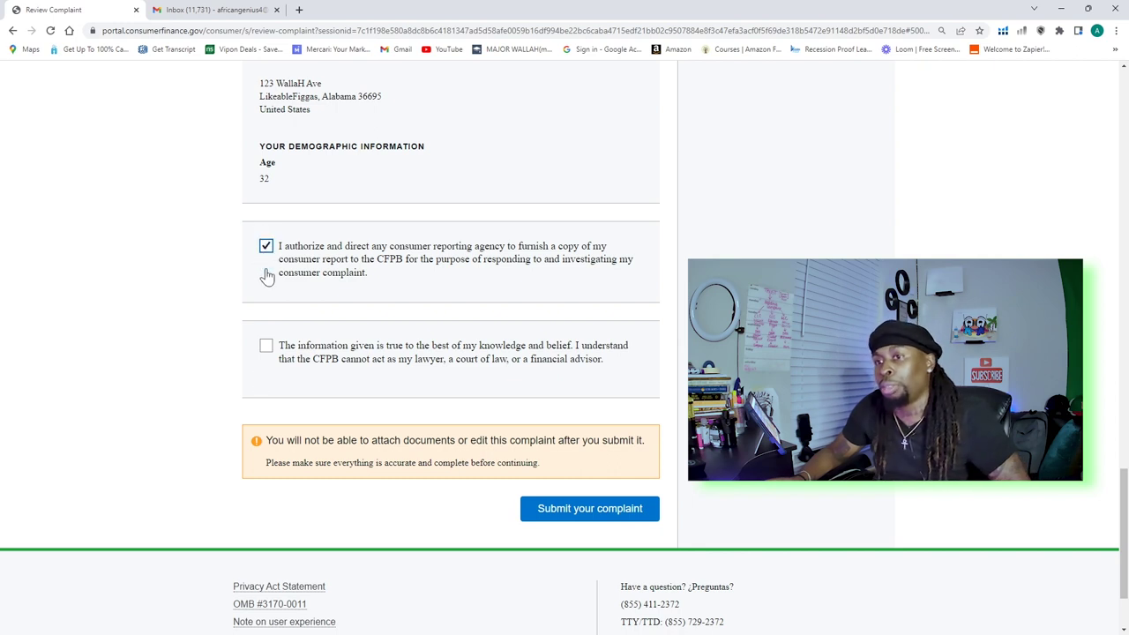
{"action": "left_click", "coordinate": [266, 345]}
{"action": "scroll", "coordinate": [467, 265], "scroll_direction": "down", "scroll_amount": 1}
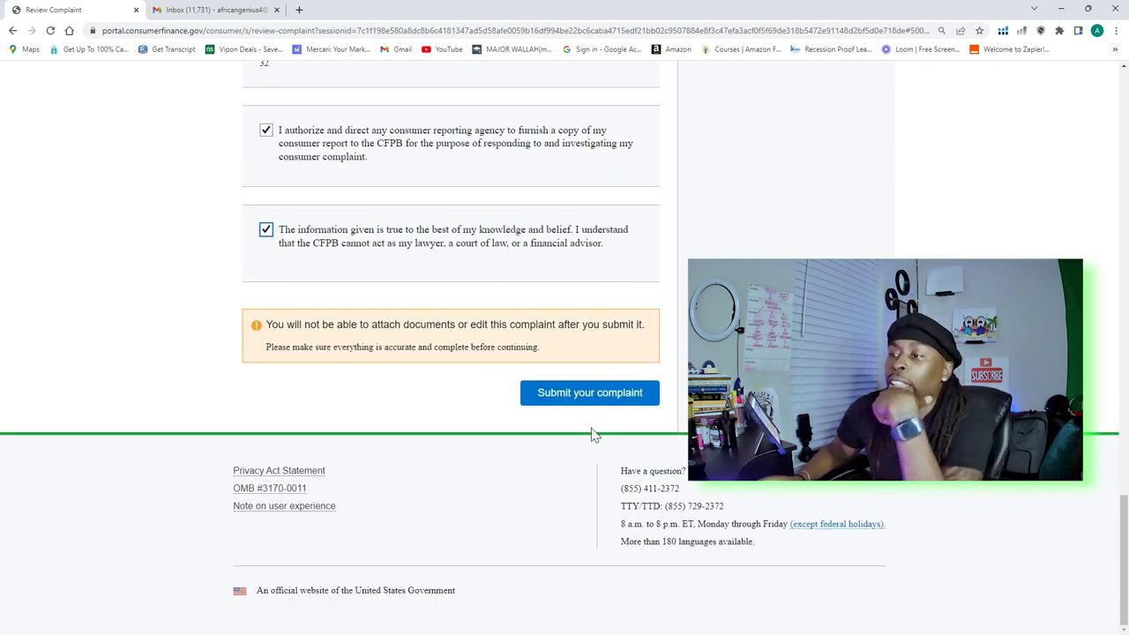